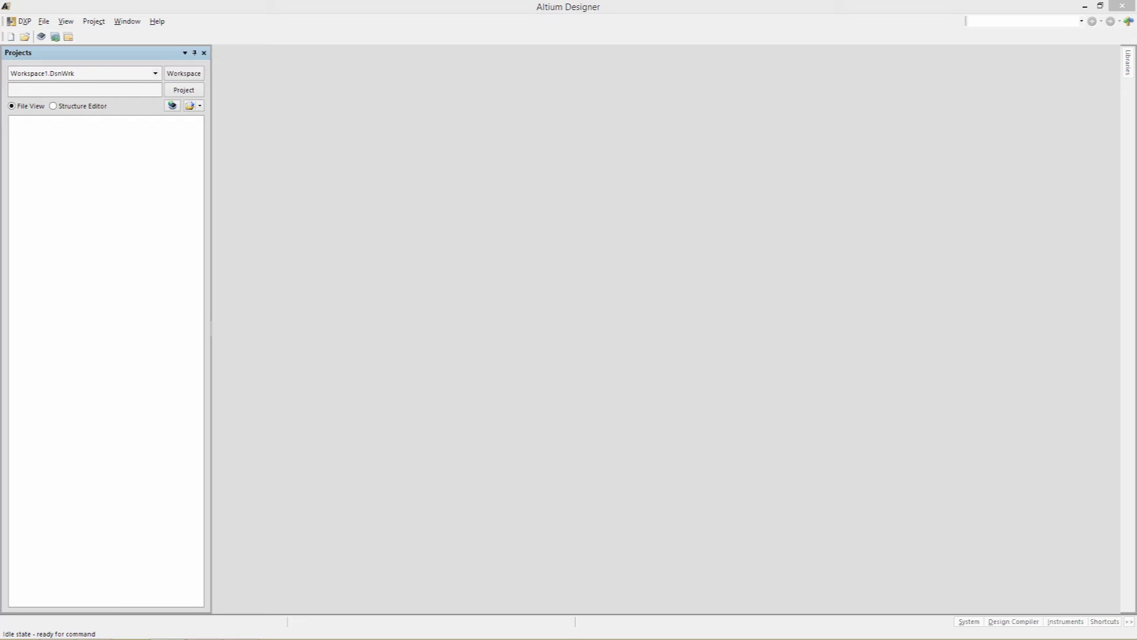
Open the MonteCarlo.PrjPcb project and its MC.SchDoc RC filter schematic, fitted to the view.
click(353, 6)
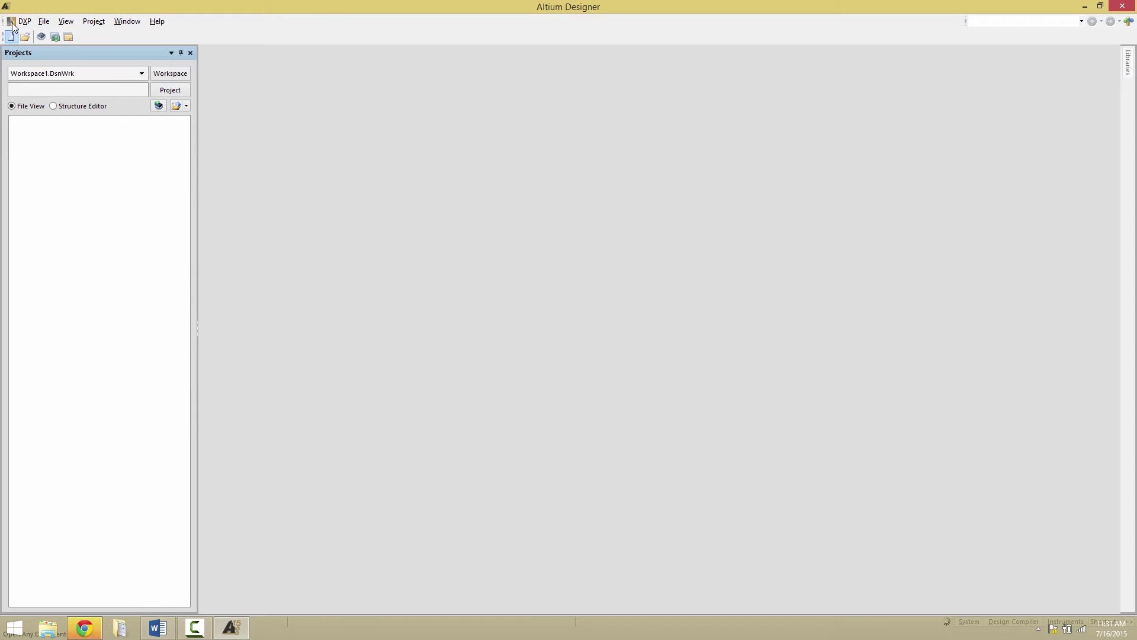
click(44, 20)
click(59, 40)
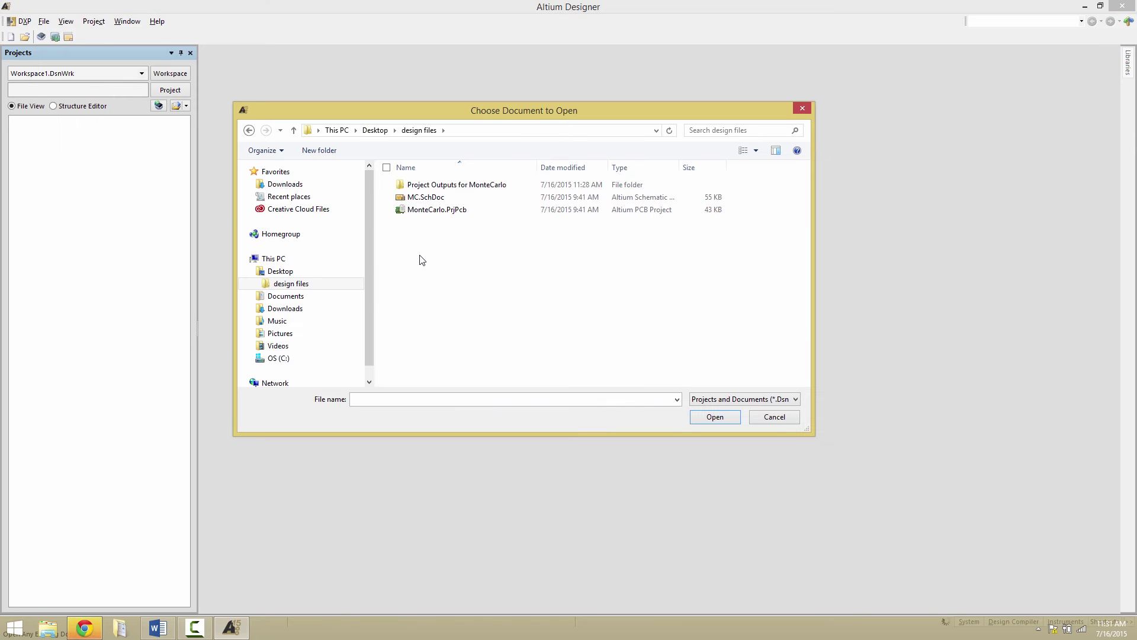
double_click(424, 209)
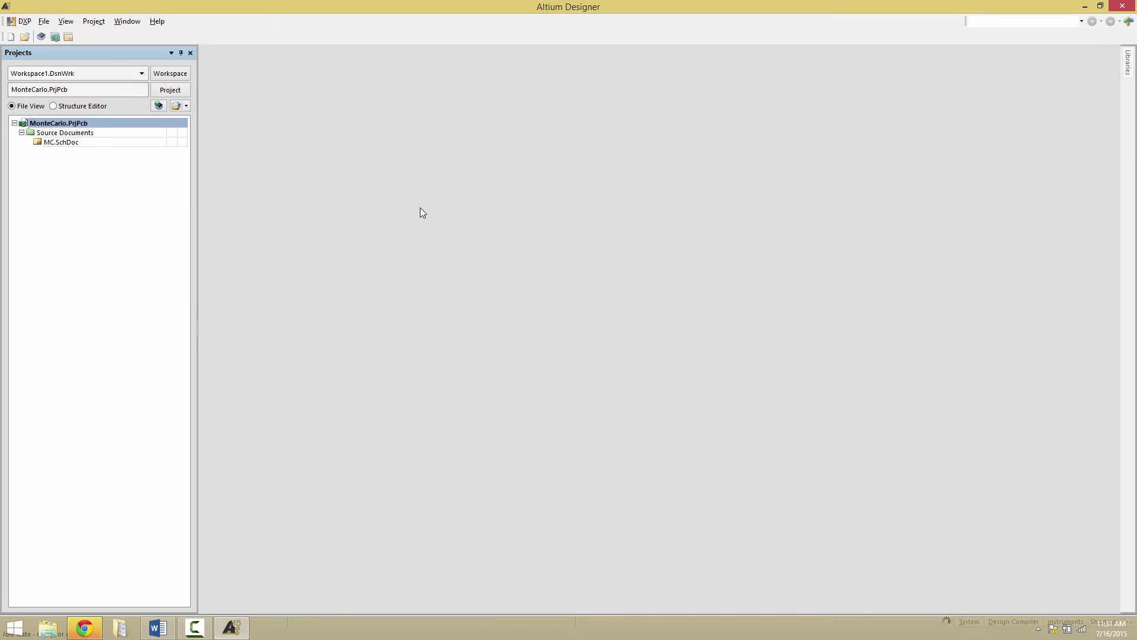
double_click(59, 142)
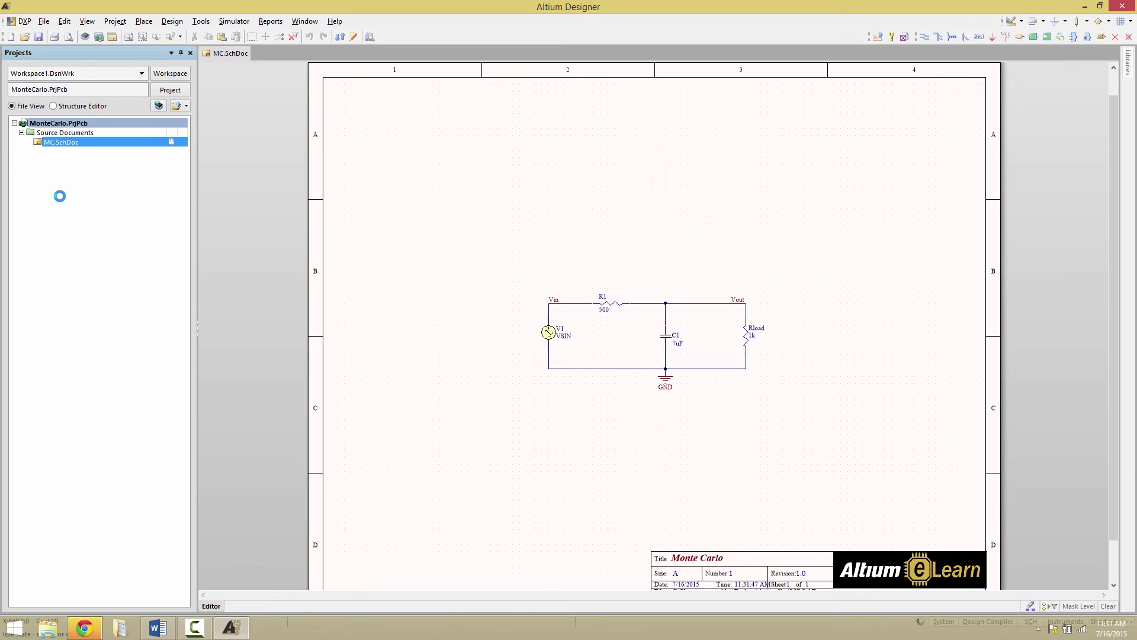
key(ctrl+Page_Down)
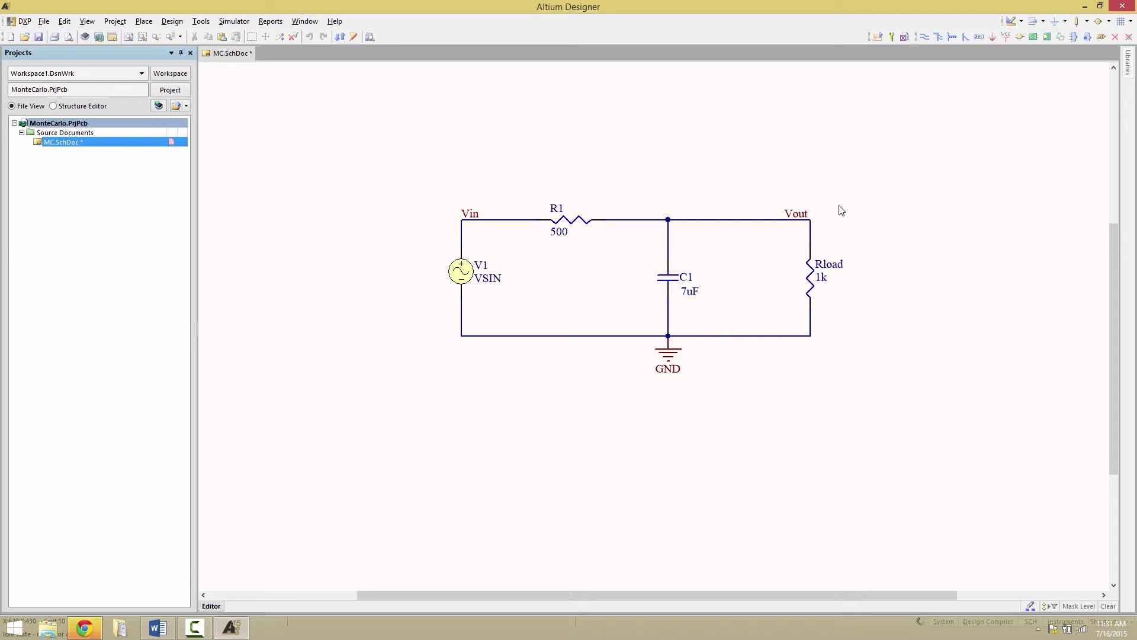
In V1's sinusoidal model parameters, enter 10v for DC Magnitude, AC Magnitude and Amplitude.
double_click(464, 271)
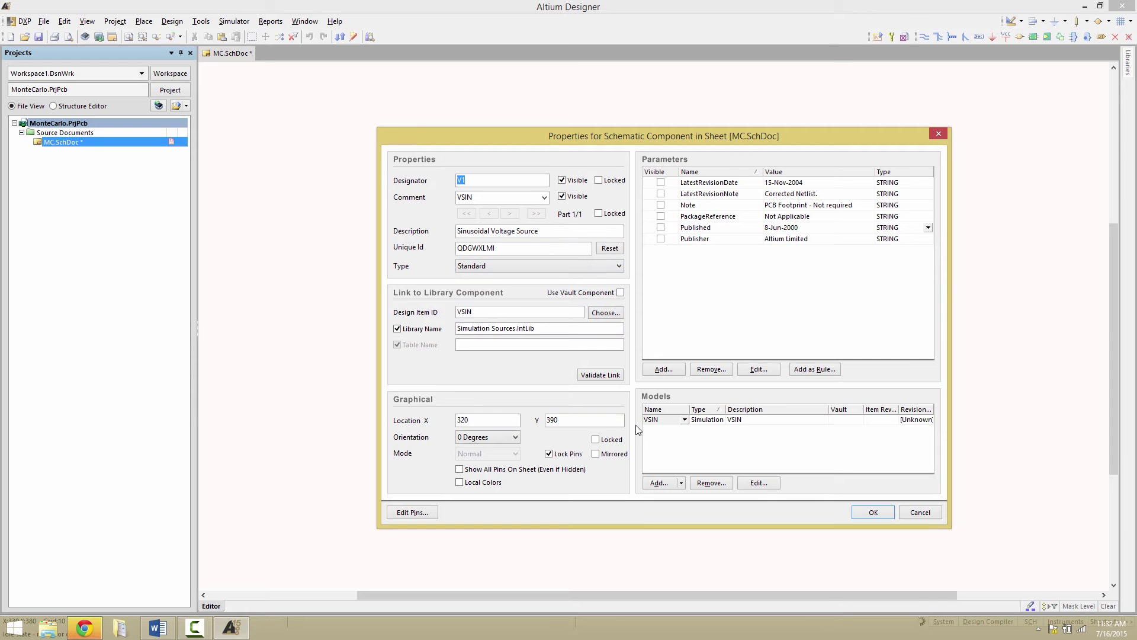
click(756, 486)
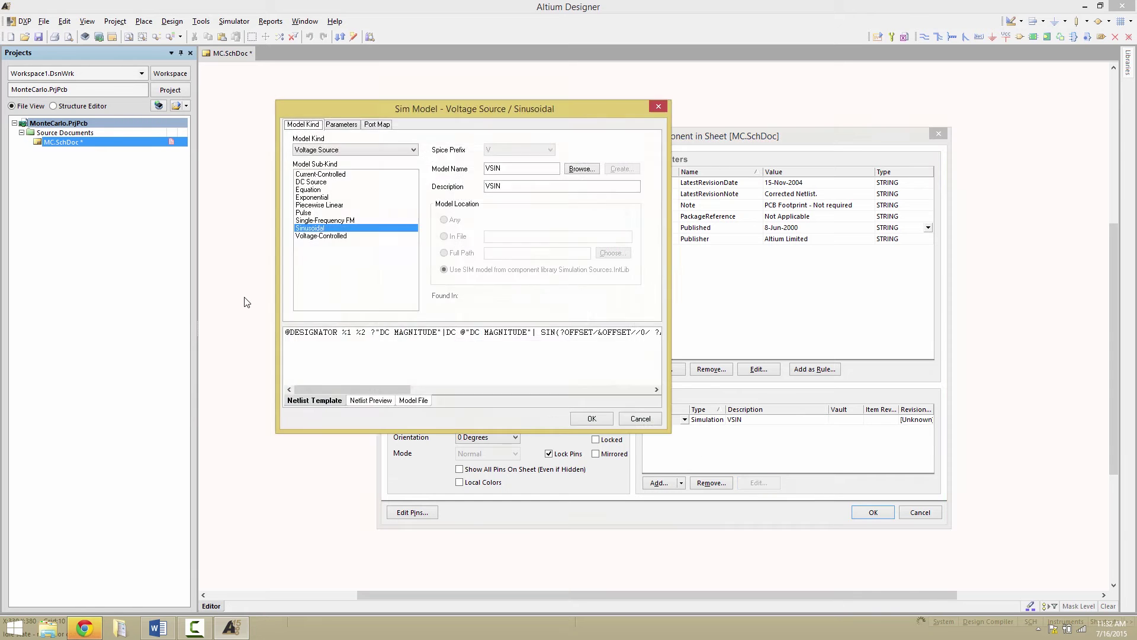
click(339, 125)
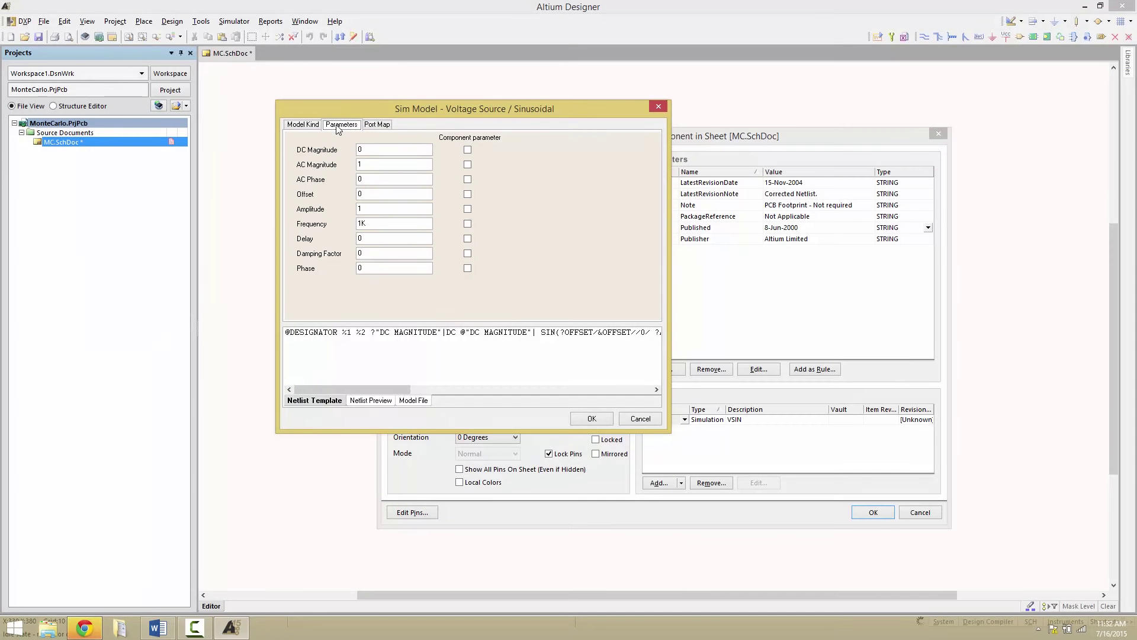
double_click(363, 149)
double_click(378, 166)
text(0v)
click(368, 210)
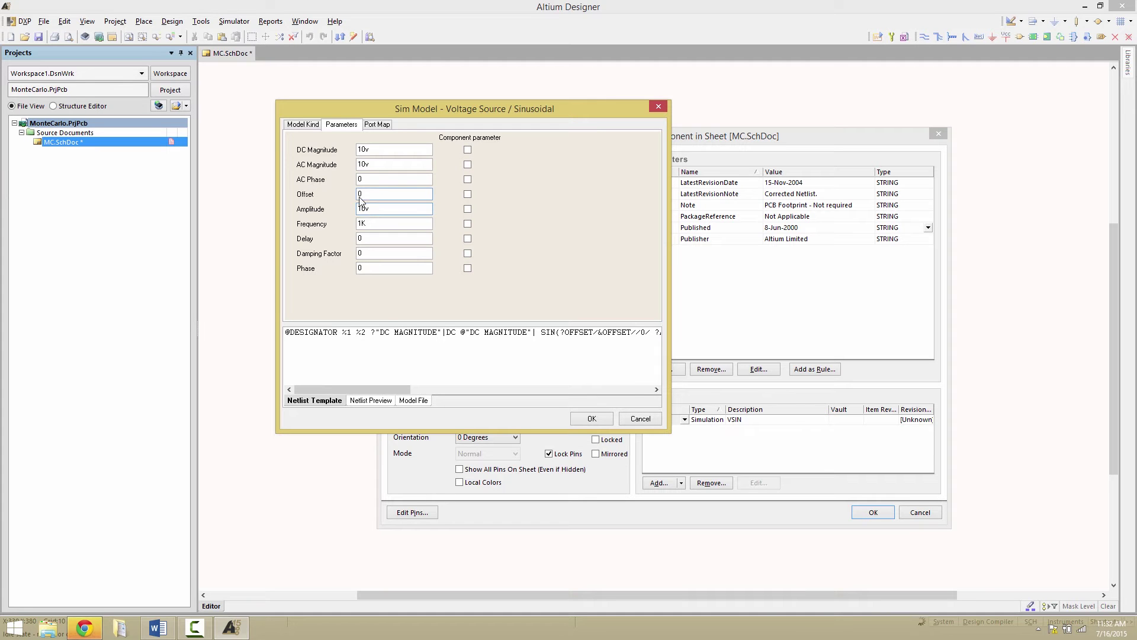
key(Return)
click(866, 511)
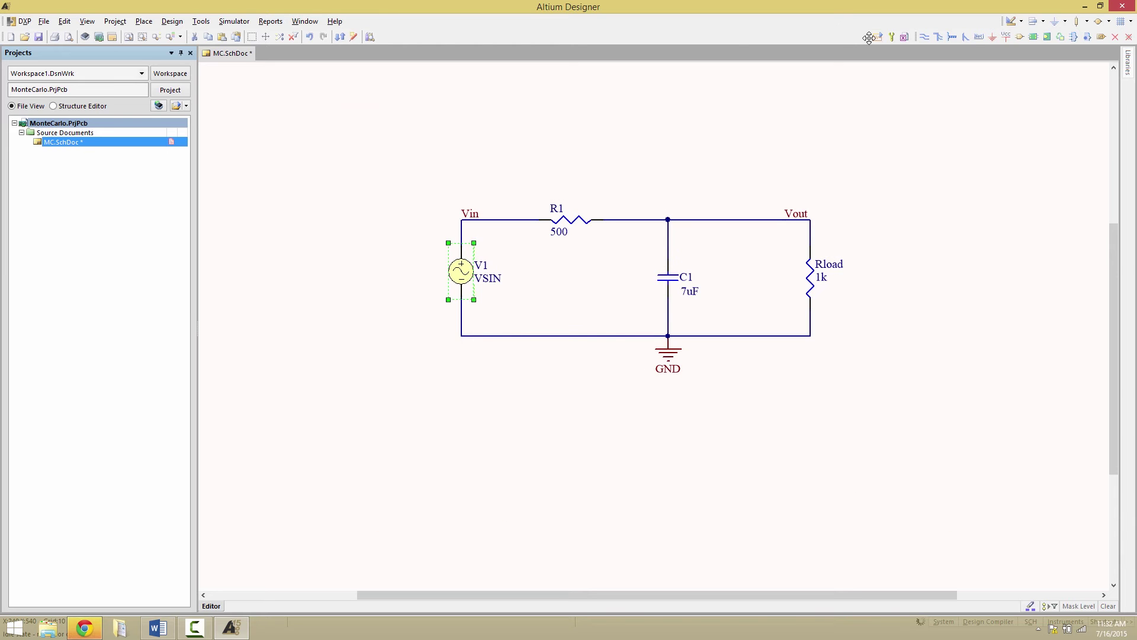
In the analyses setup, enable Monte Carlo Analysis and review its seed, distribution and run count.
drag(868, 37, 414, 32)
click(438, 36)
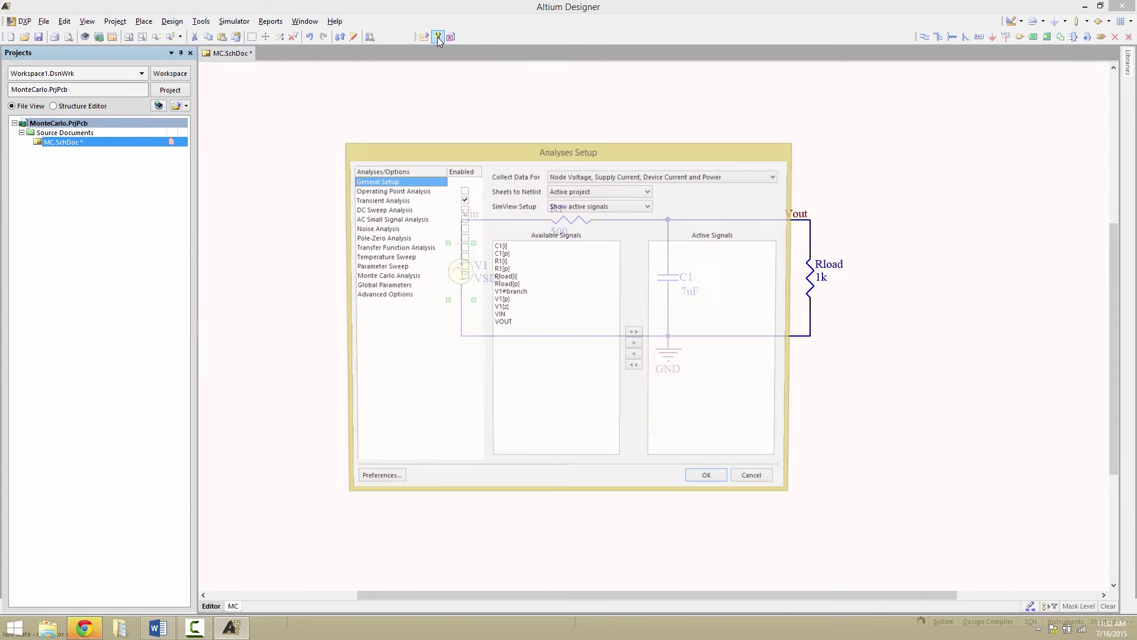
click(365, 277)
click(464, 277)
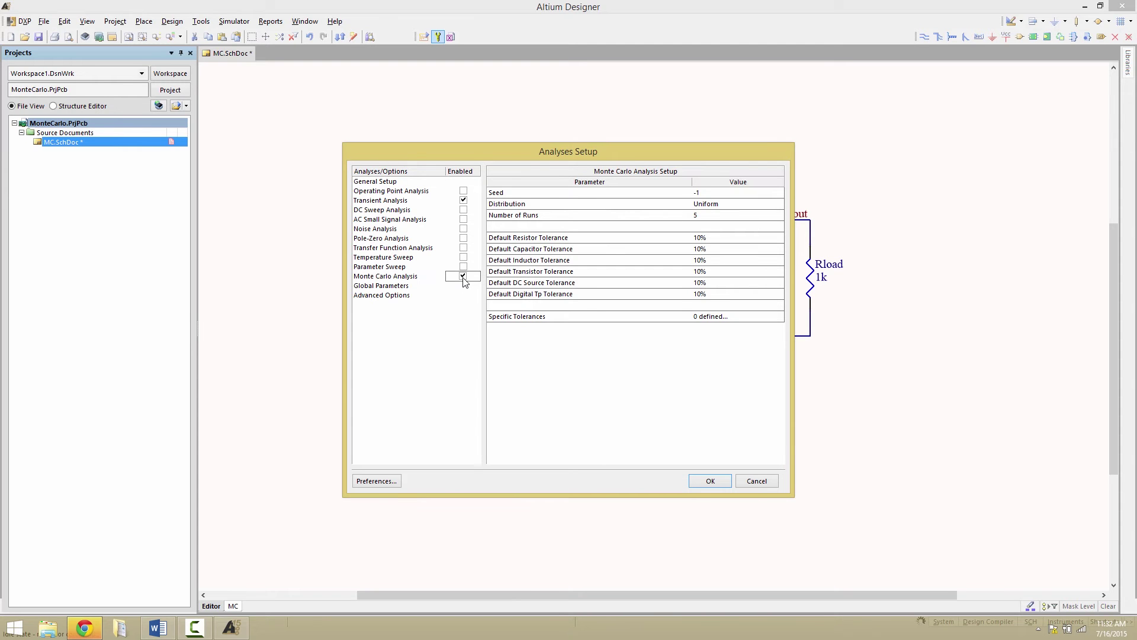
click(405, 279)
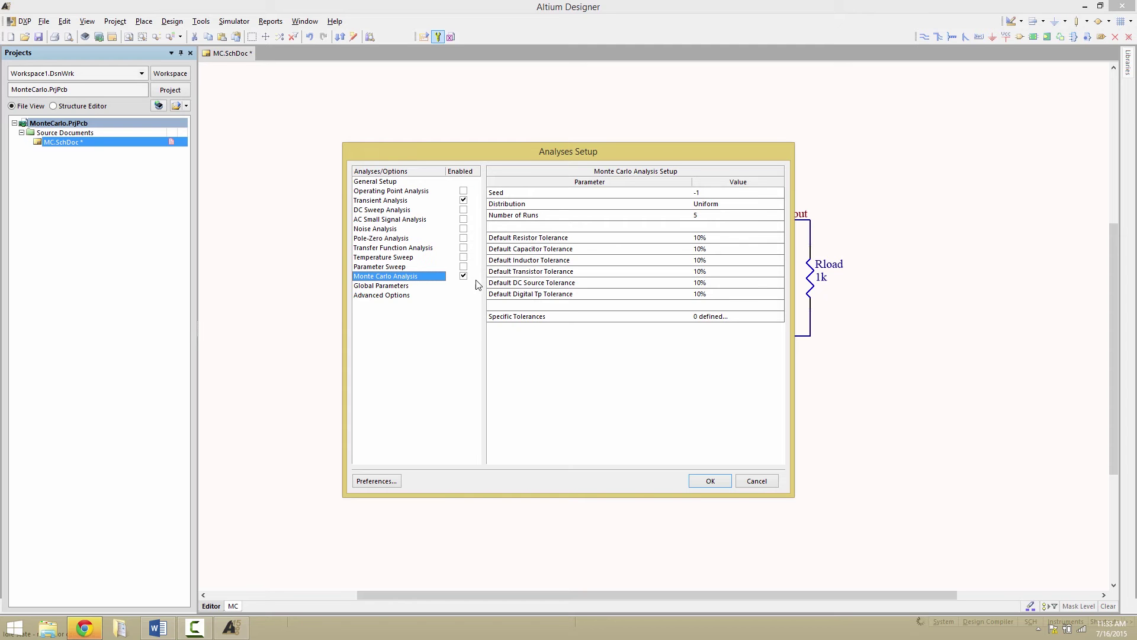
click(503, 194)
click(504, 205)
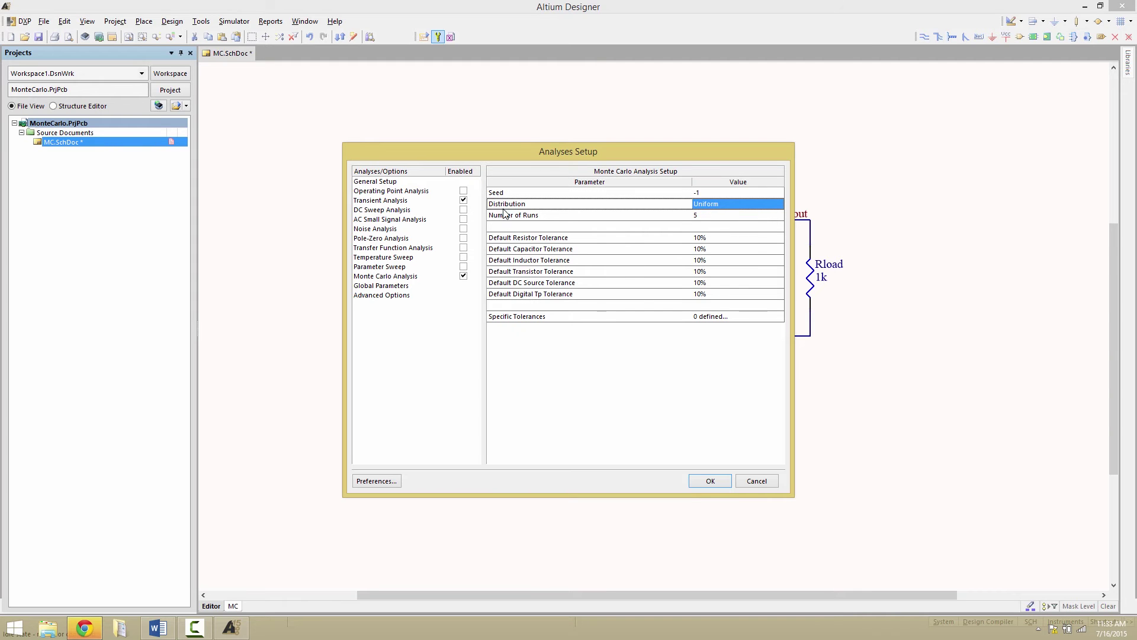
click(505, 217)
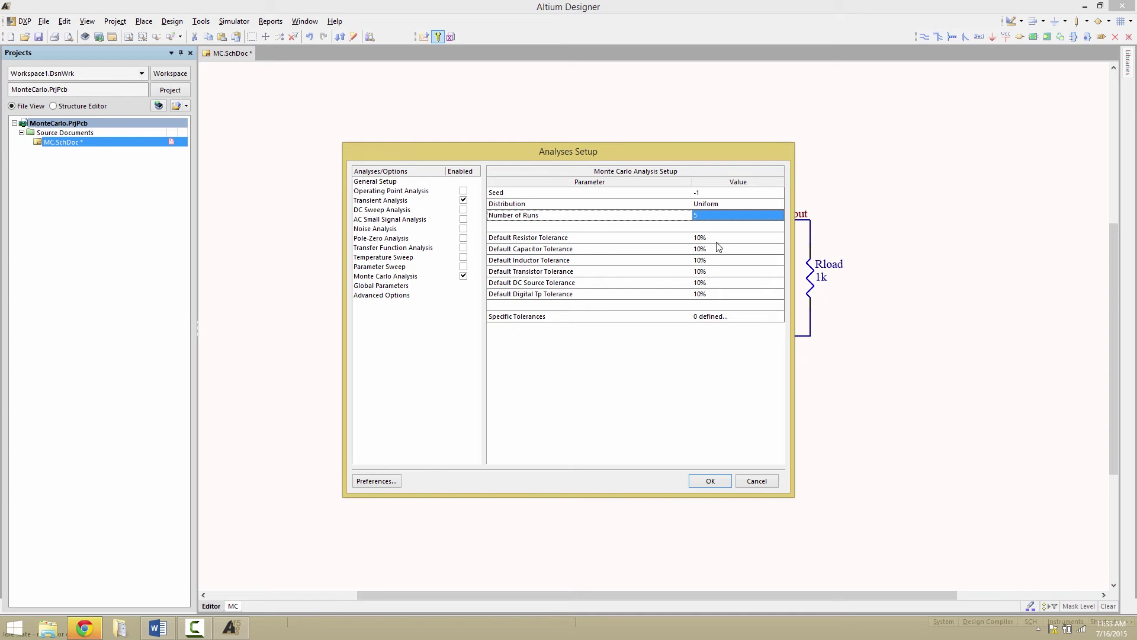
Set the default Monte Carlo resistor and capacitor tolerances to 0%.
click(695, 239)
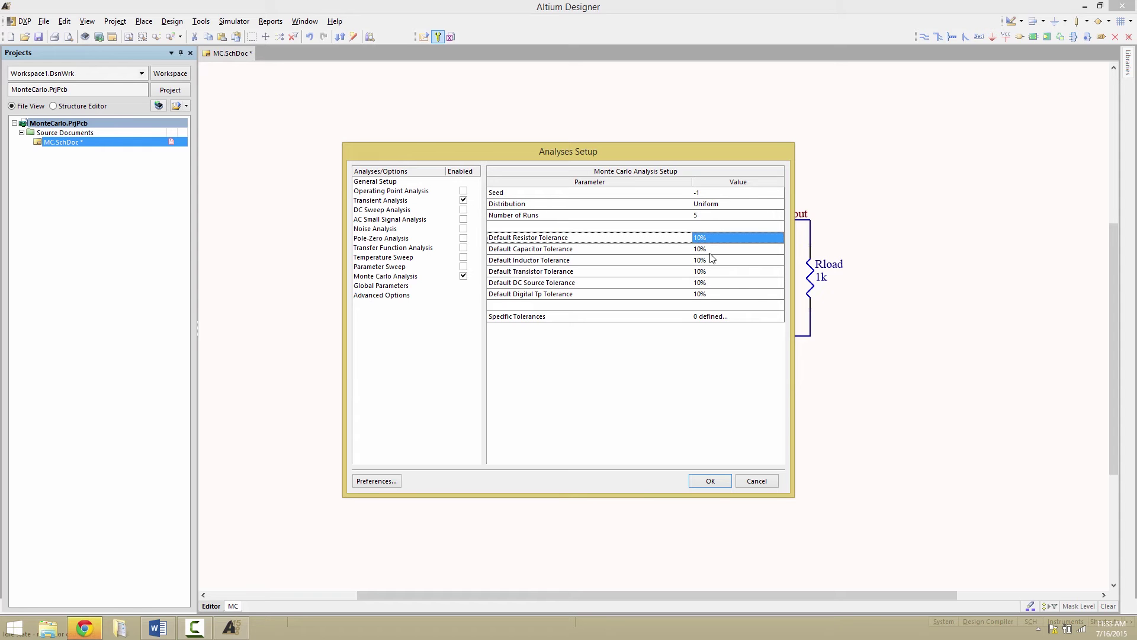
click(701, 239)
text(0)
click(703, 250)
text(0)
click(702, 265)
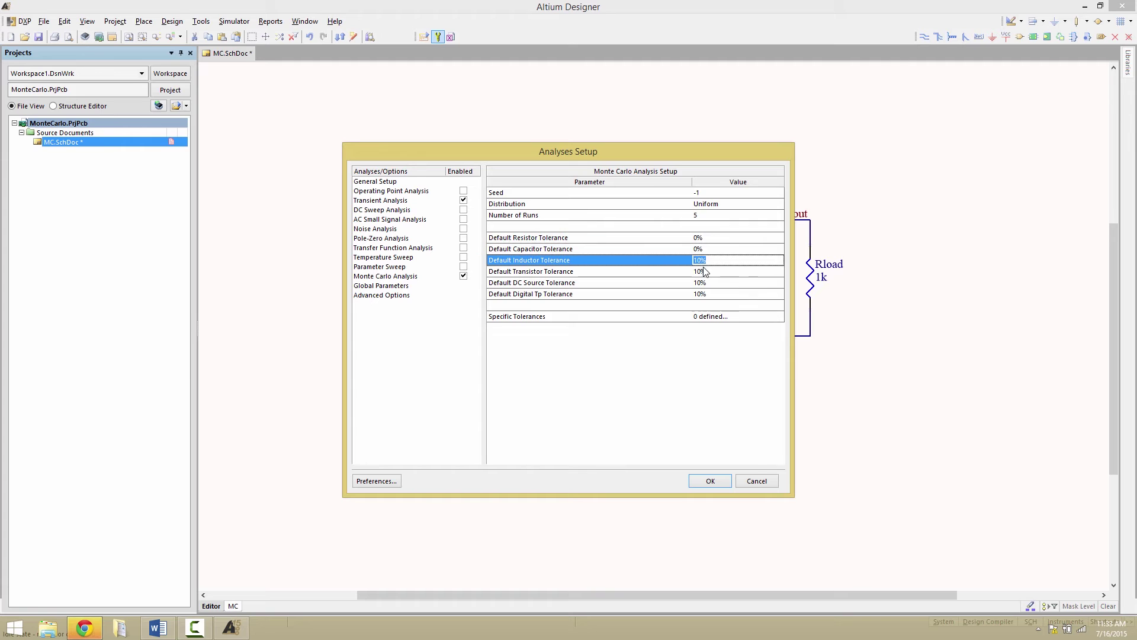
Enable Operating Point, add VIN to active signals, disable Transient, and run the simulation.
click(431, 192)
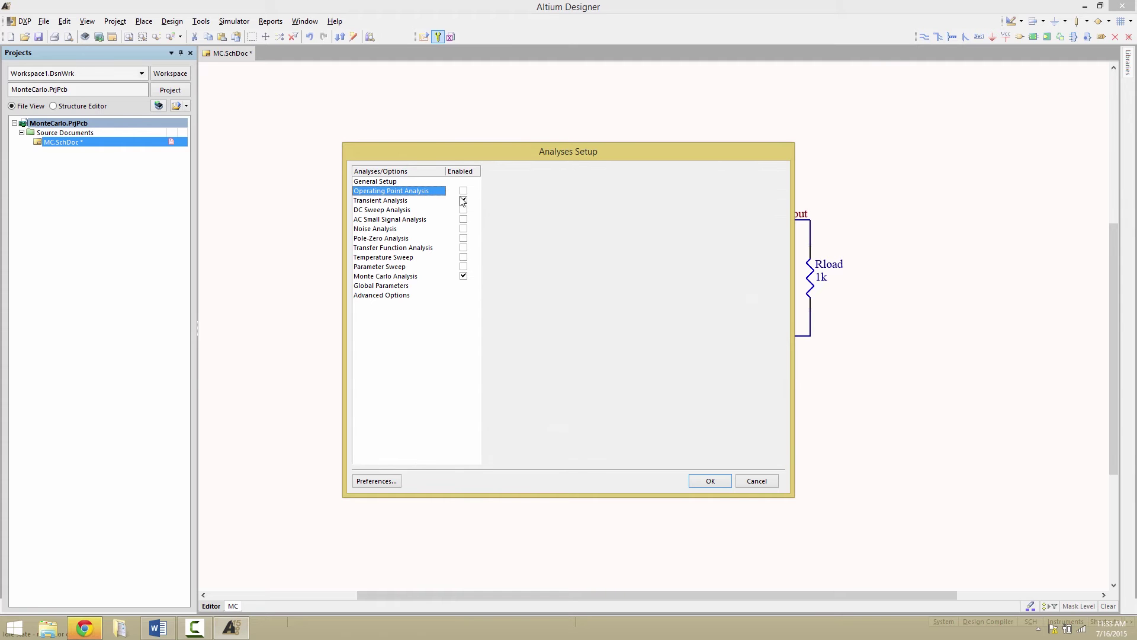
click(464, 191)
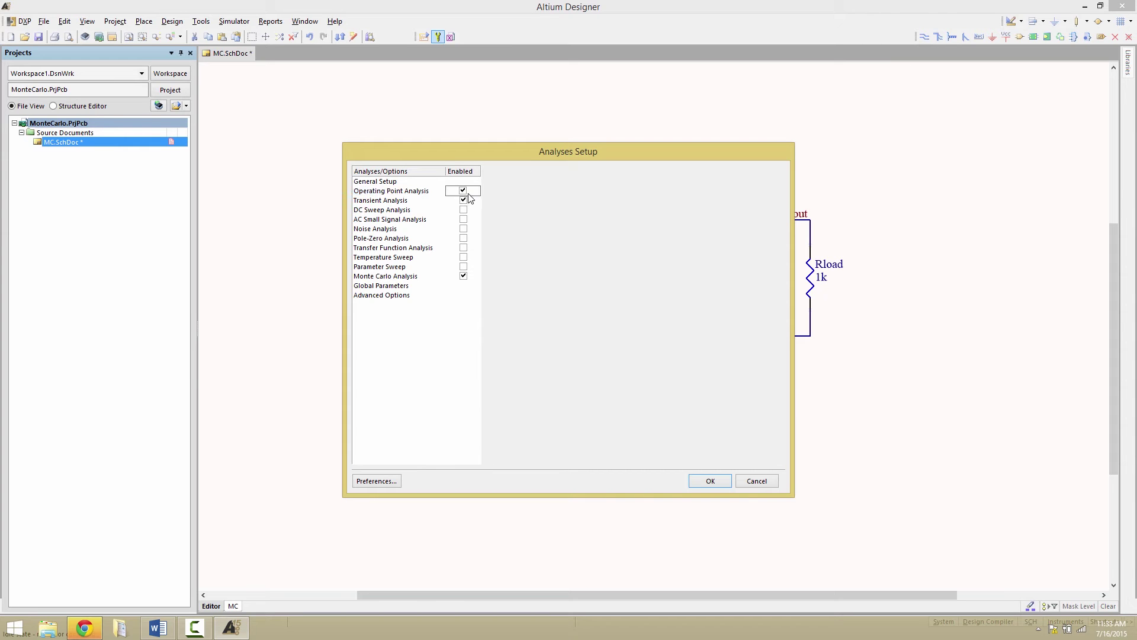
click(375, 182)
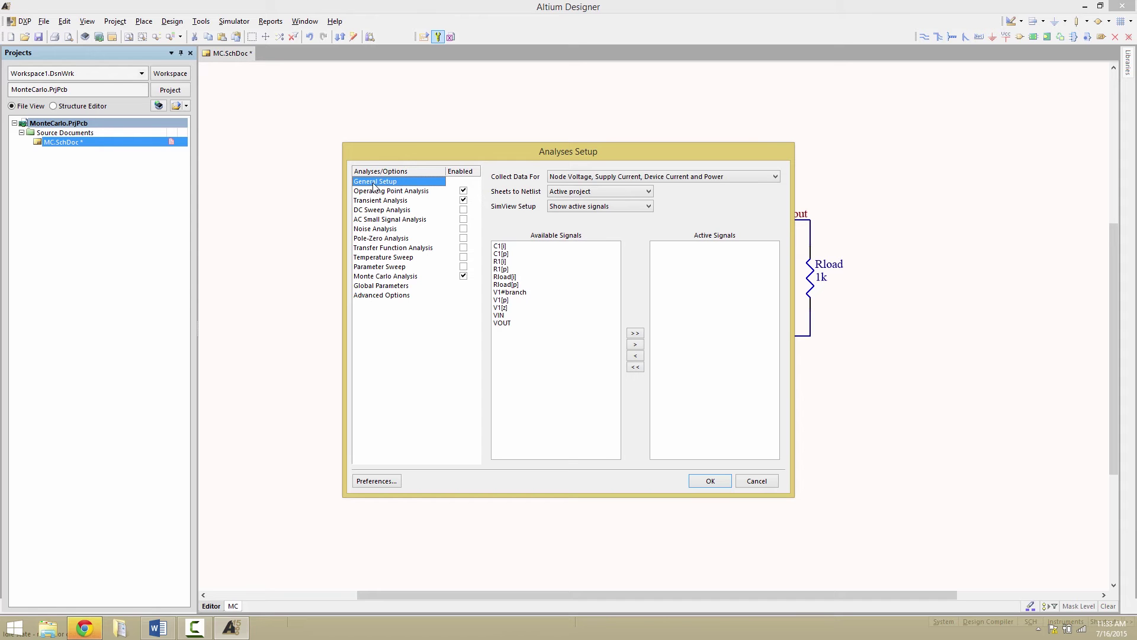
click(505, 315)
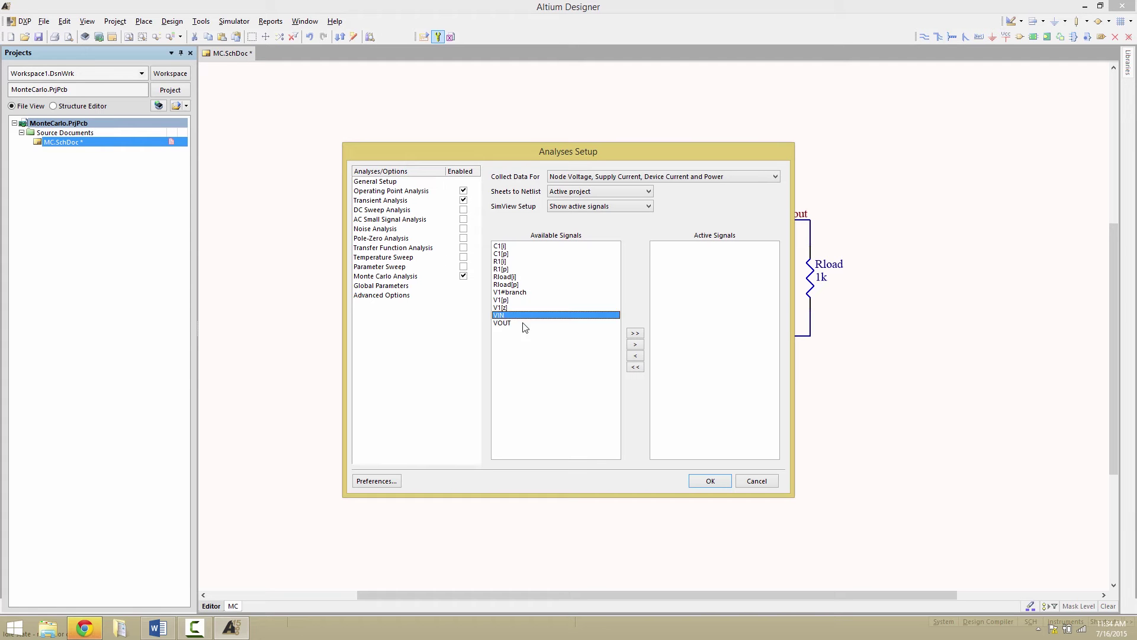
click(634, 344)
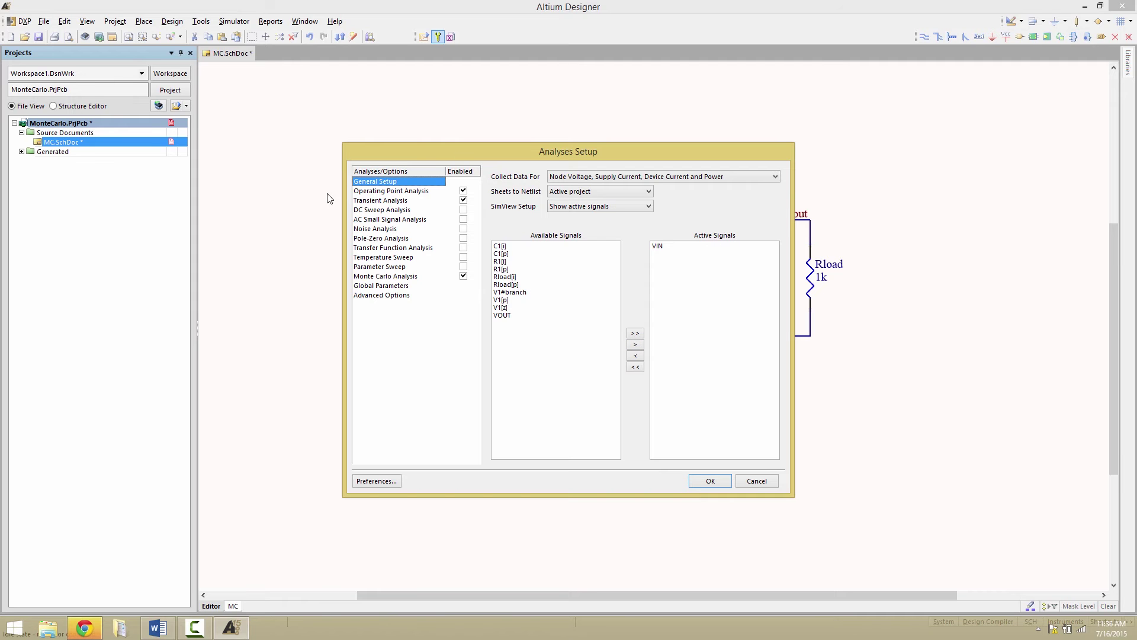
click(465, 203)
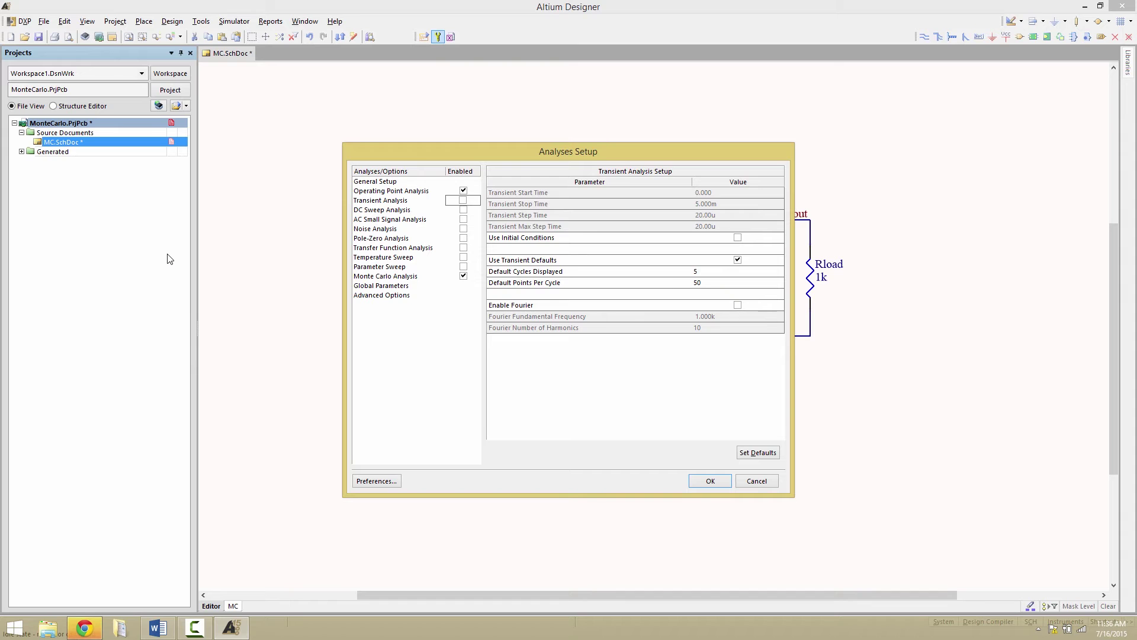
key(Return)
click(424, 38)
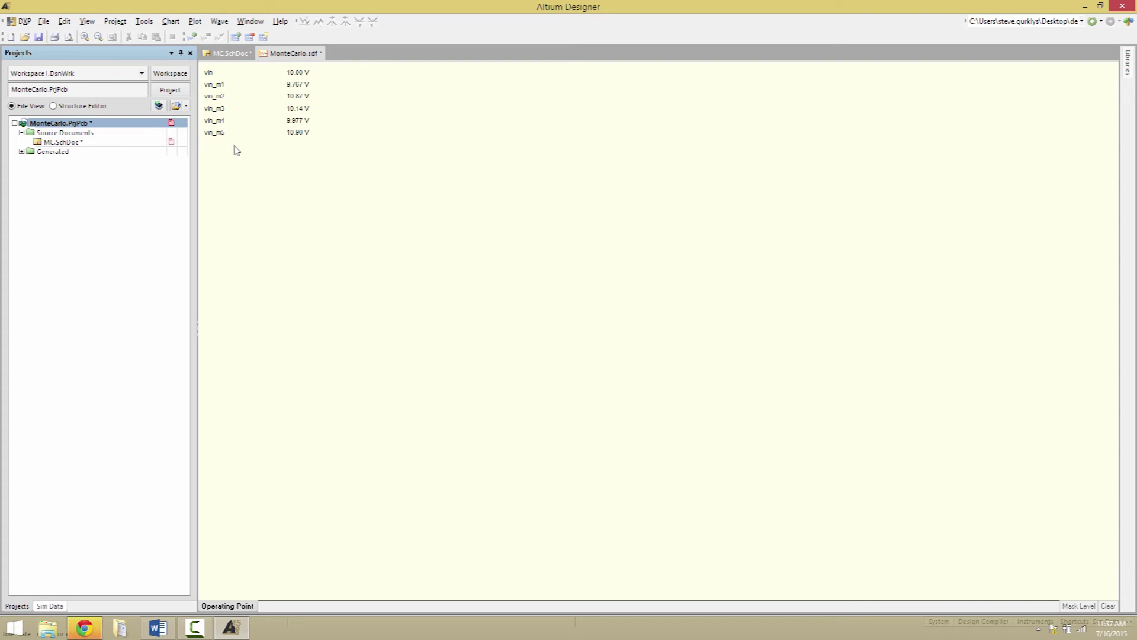
Open the MonteCarlo.swd report from Generated > Text Documents.
click(21, 151)
click(28, 181)
click(57, 191)
double_click(57, 191)
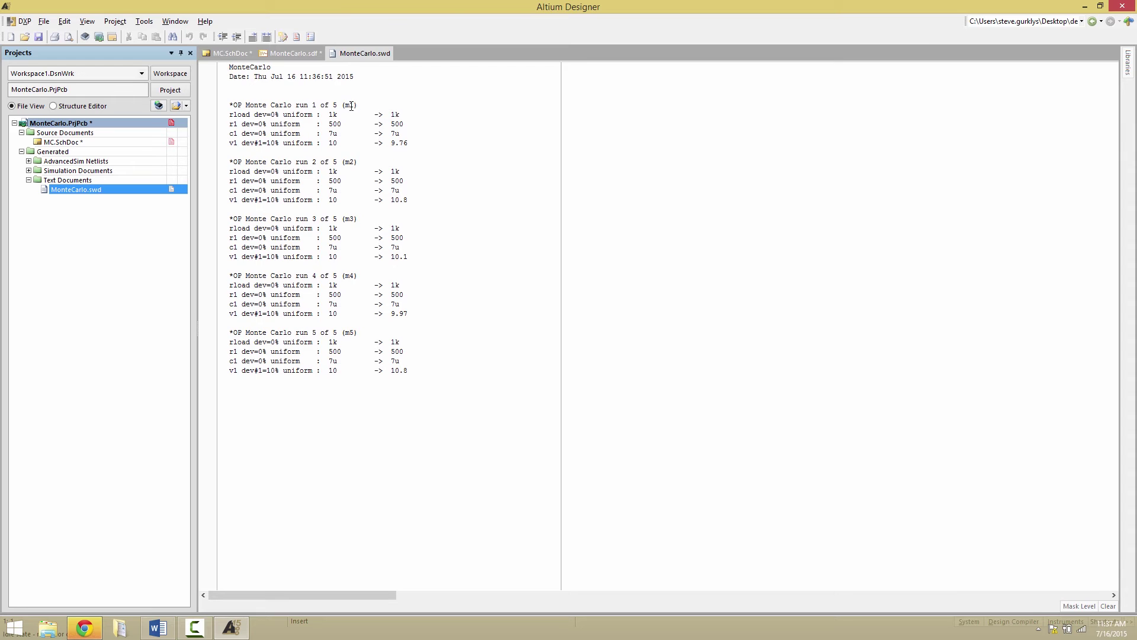
Turn off Operating Point and enable AC Small Signal analysis with a 2.000k stop frequency.
key(ctrl+Tab)
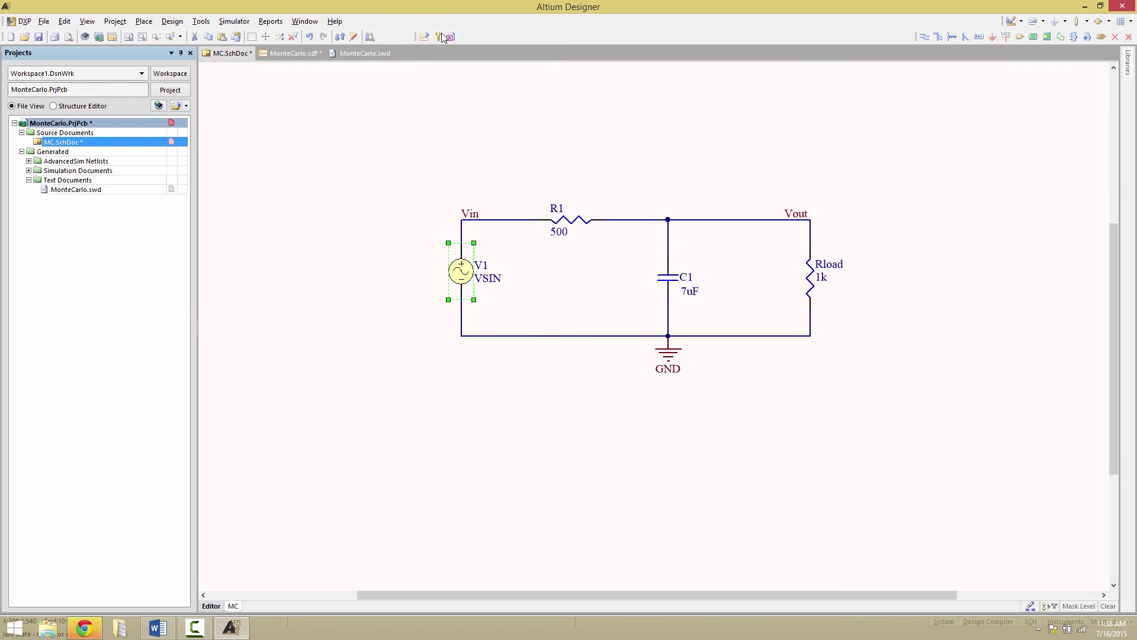
click(438, 38)
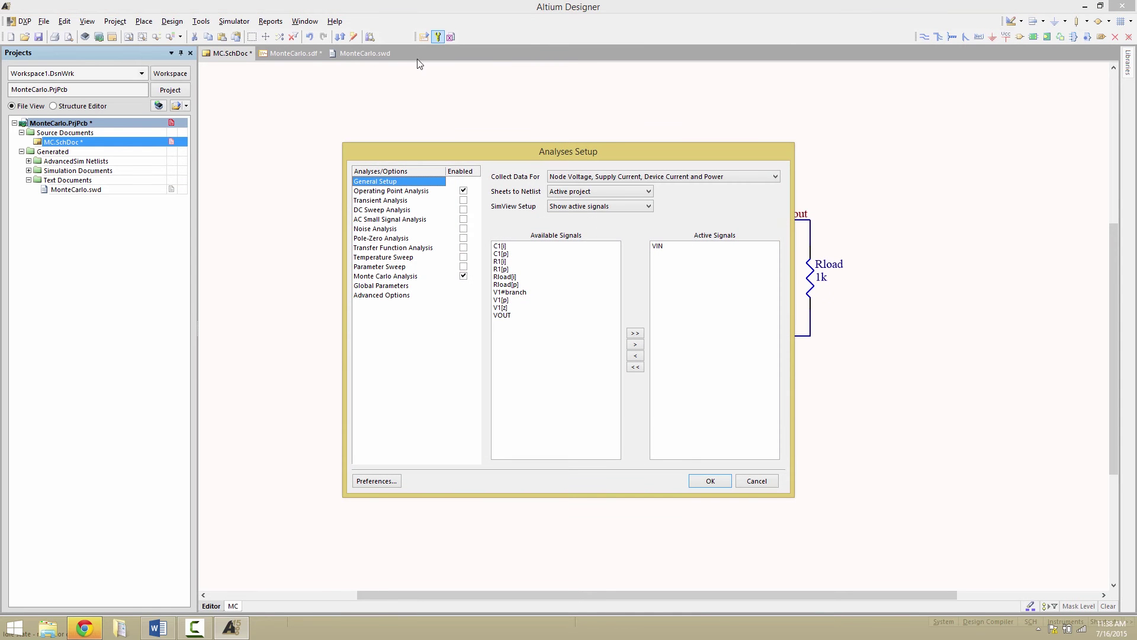
click(463, 191)
click(463, 190)
click(379, 221)
click(463, 219)
click(463, 219)
click(722, 192)
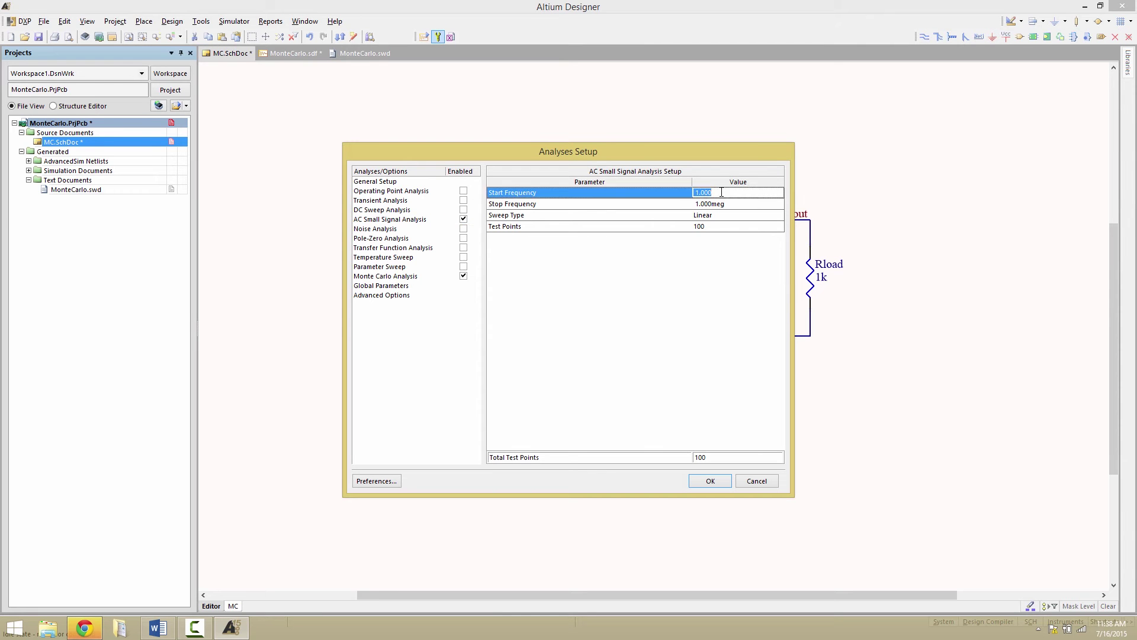
click(722, 204)
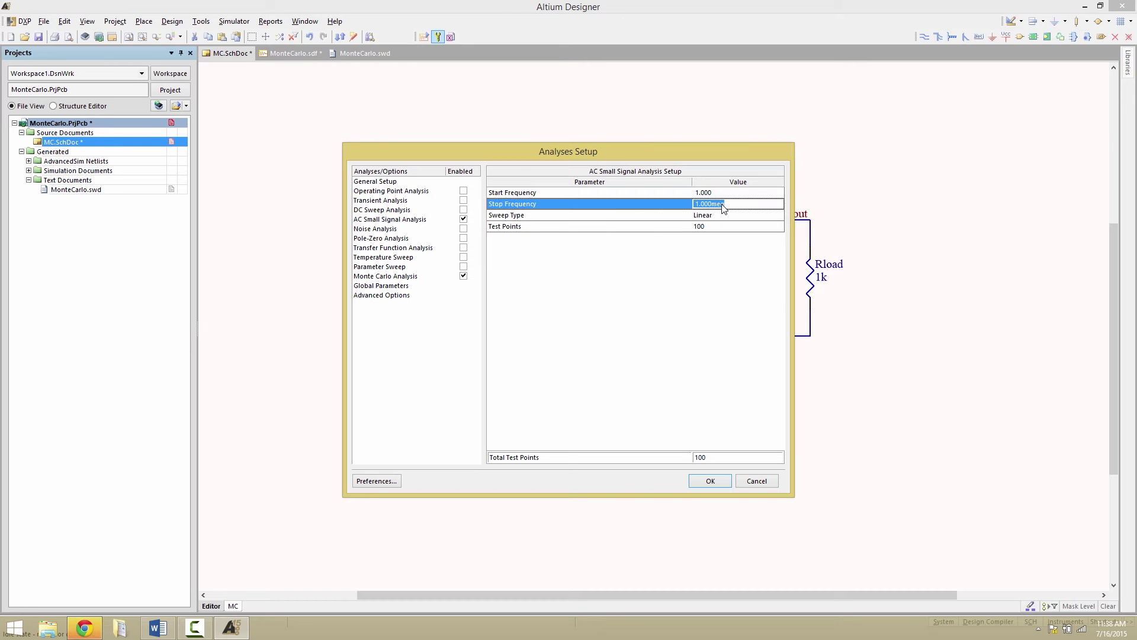
text(2.000)
text(k)
click(727, 215)
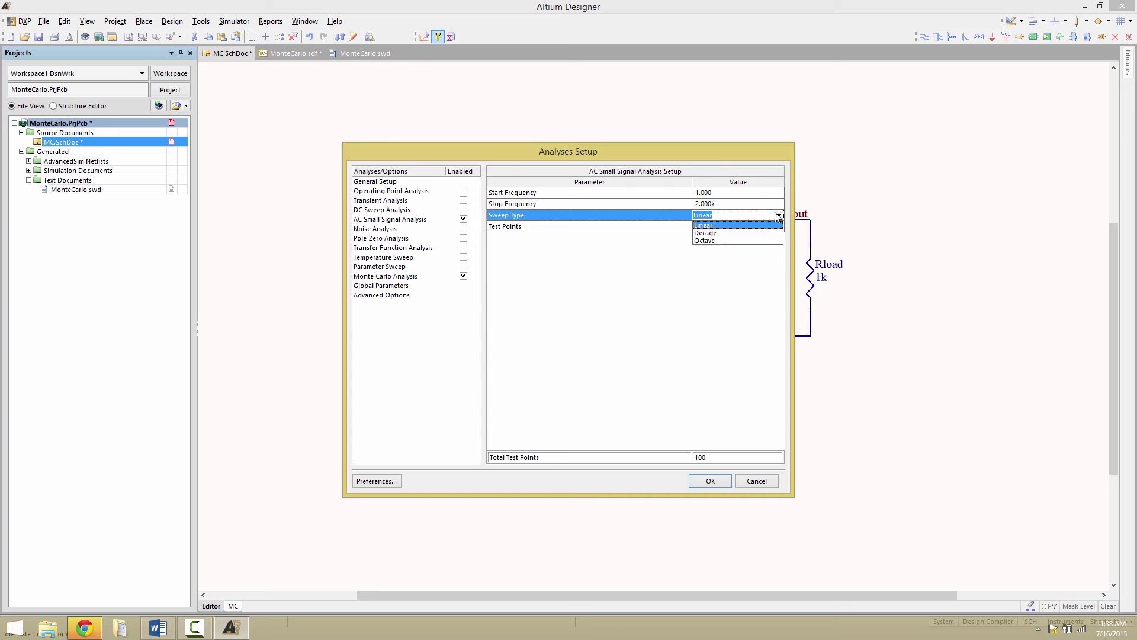
Set Monte Carlo tolerances to 0% for DC sources and 10% for resistors and capacitors.
click(408, 277)
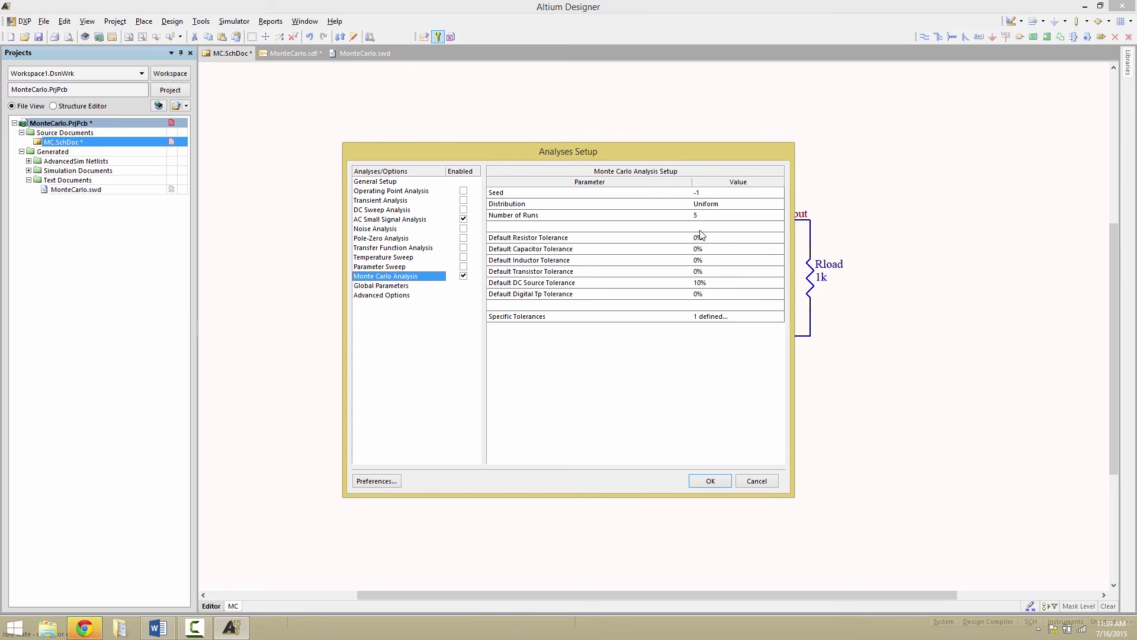
click(697, 284)
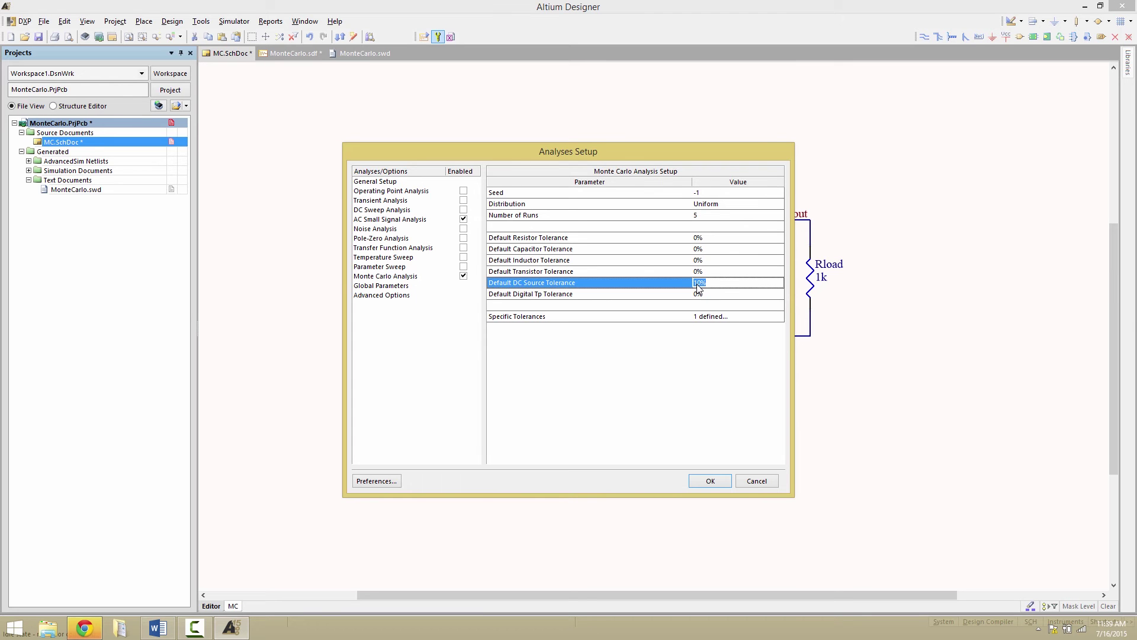
text(0%)
click(702, 240)
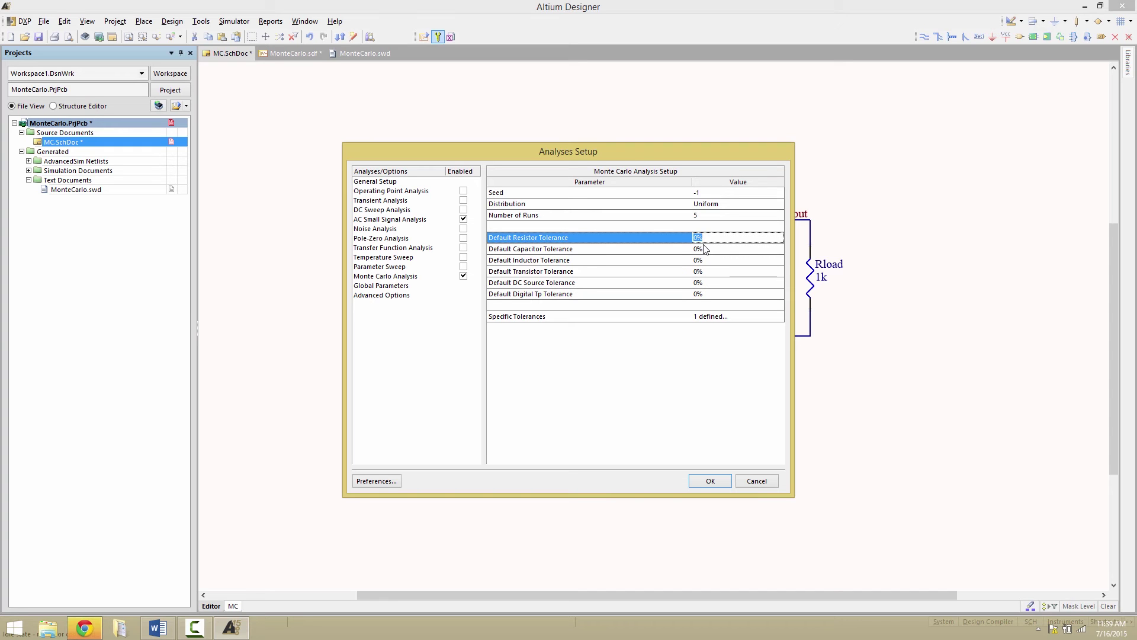
text(10%)
click(708, 253)
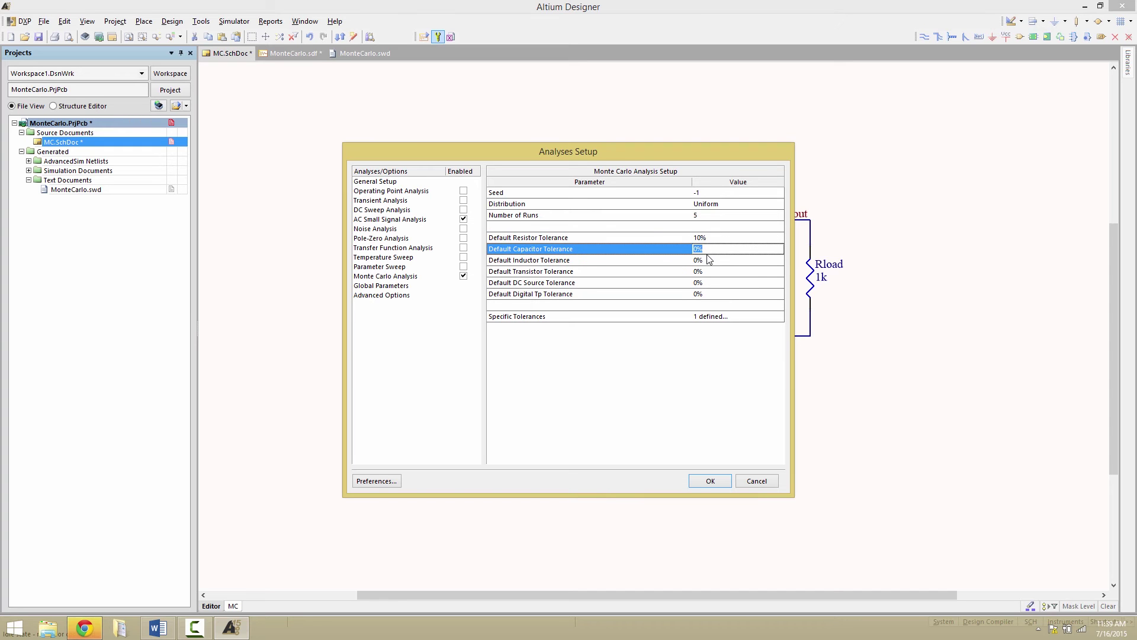
text(10%)
click(709, 259)
Replace VIN with VOUT in the active signals and close the setup.
click(400, 183)
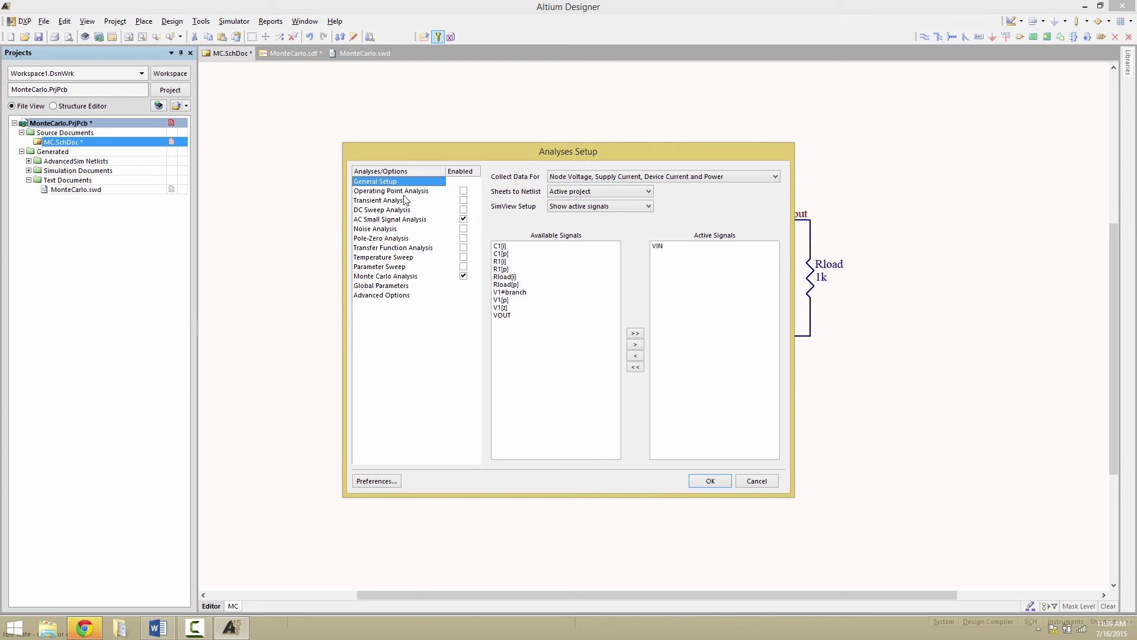
click(665, 246)
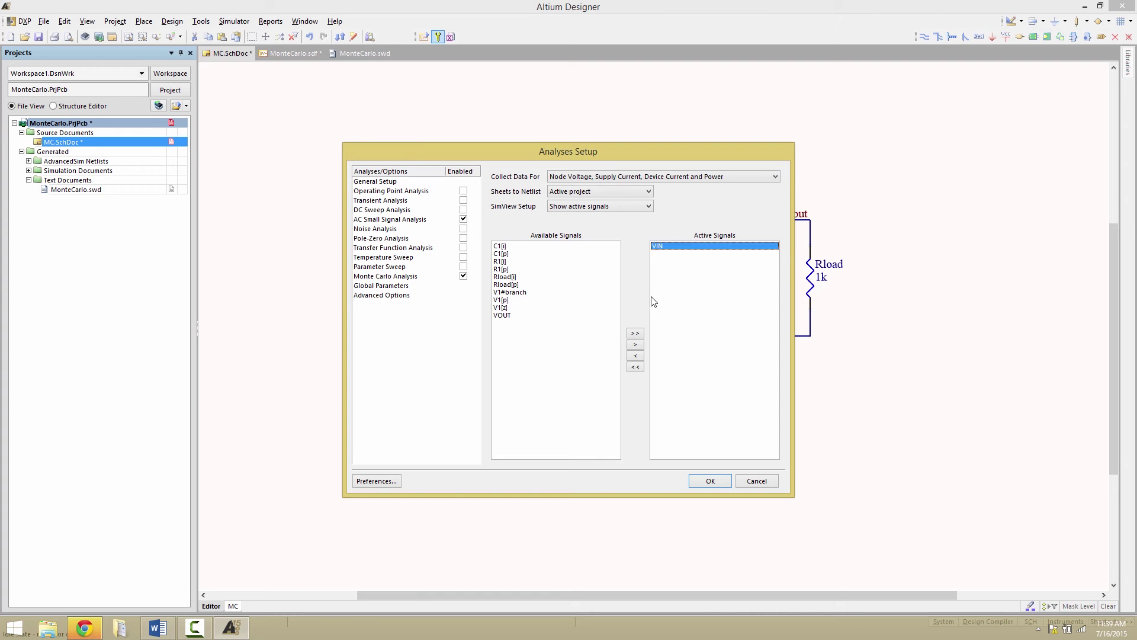
click(632, 356)
click(503, 323)
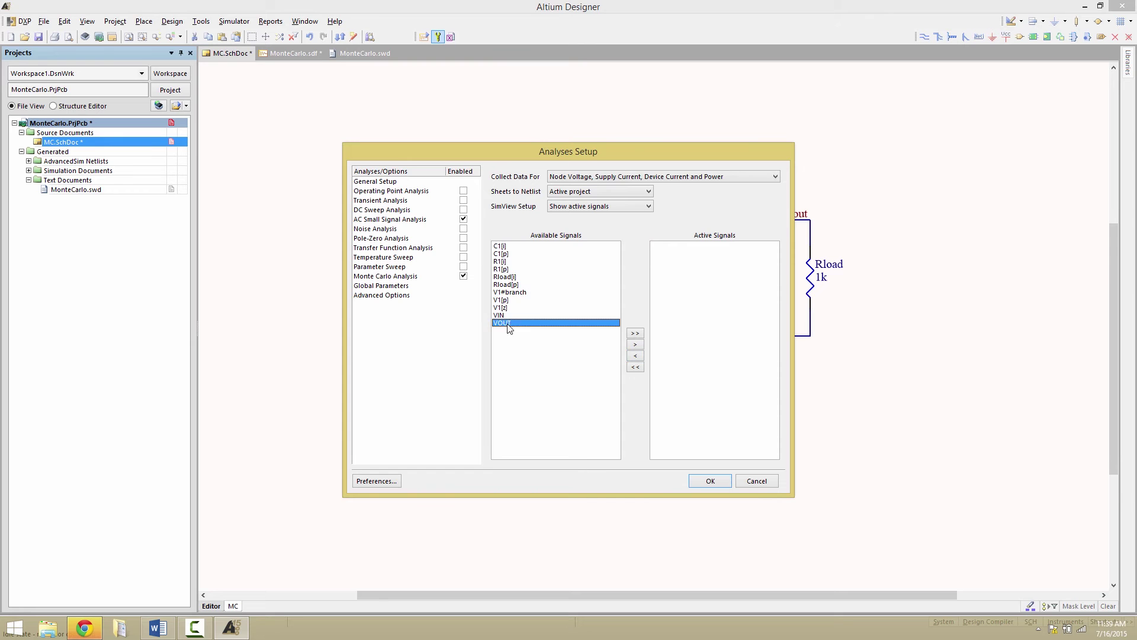
key(Return)
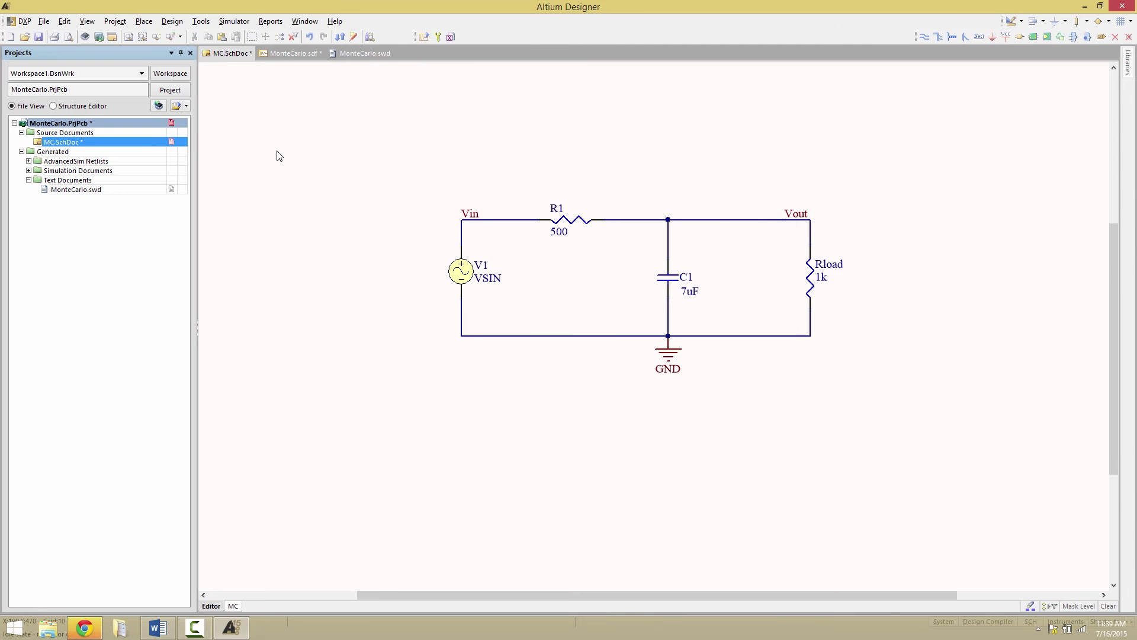
Run the simulation and highlight each Monte Carlo trace, vout_m1 through vout_m5, in turn.
click(424, 37)
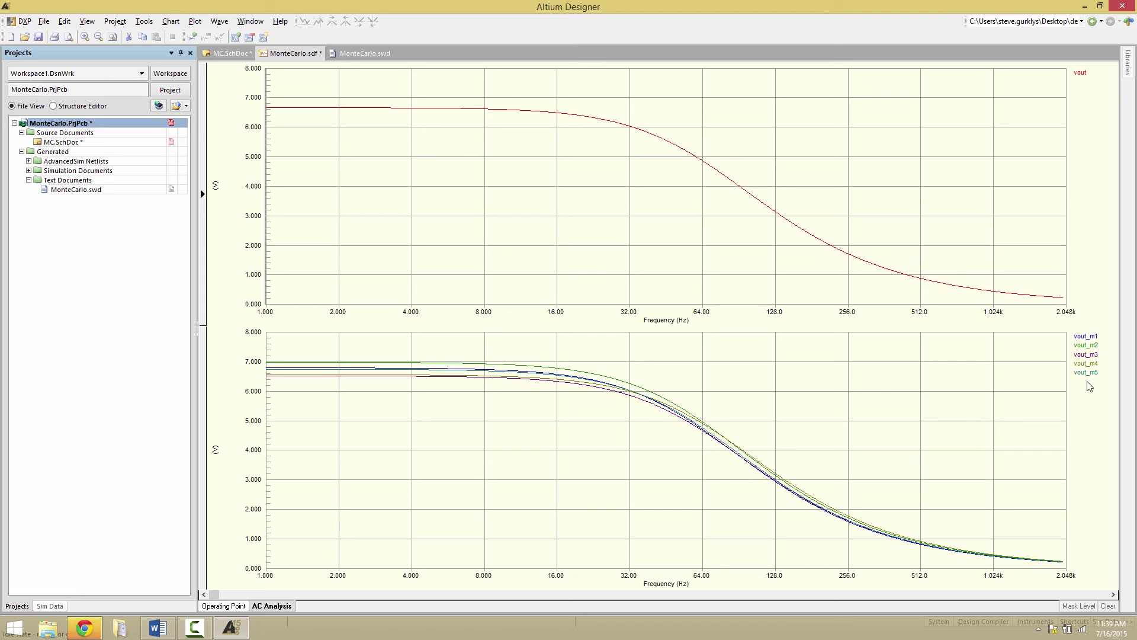
click(1087, 338)
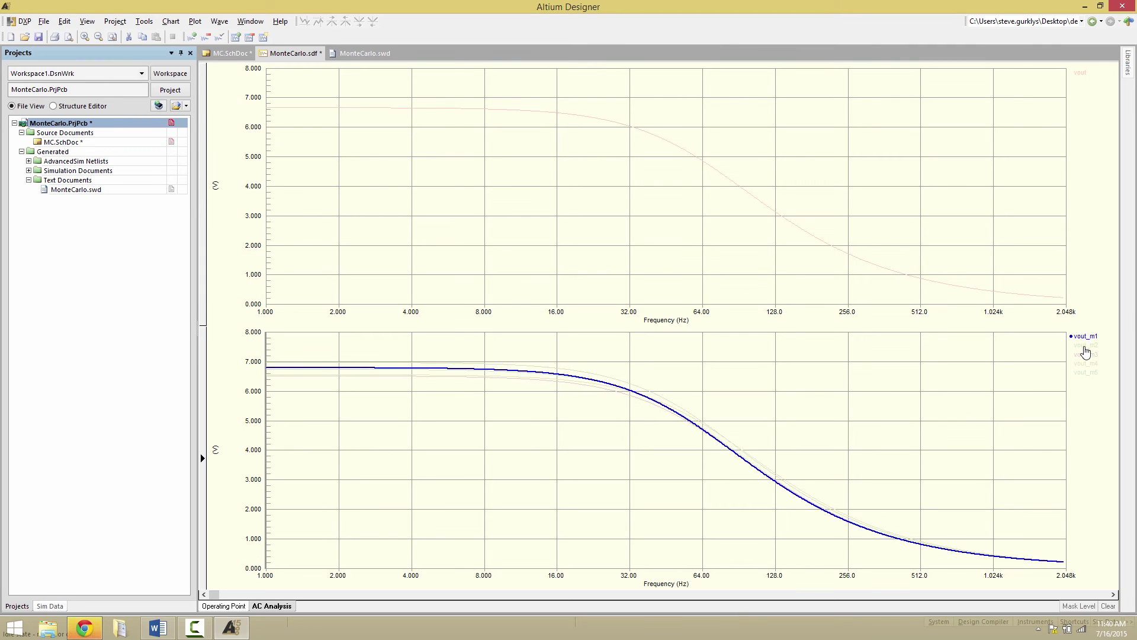
click(1086, 346)
click(1085, 355)
click(1085, 363)
click(1085, 373)
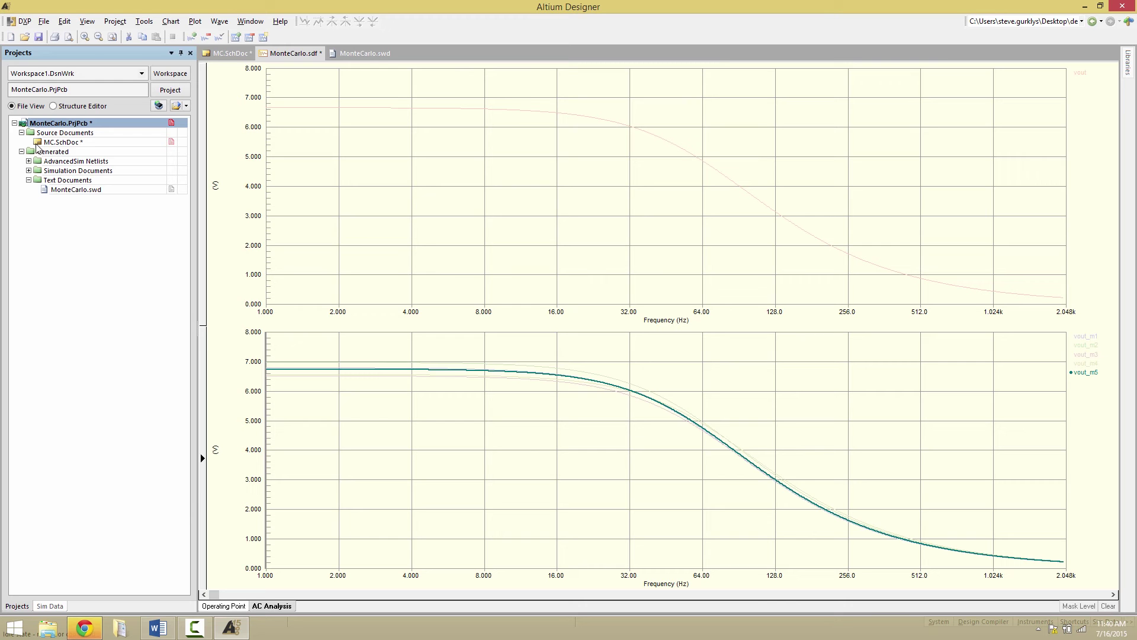
Check the MonteCarlo.swd run report, then highlight the nominal vout curve on the AC chart.
double_click(72, 191)
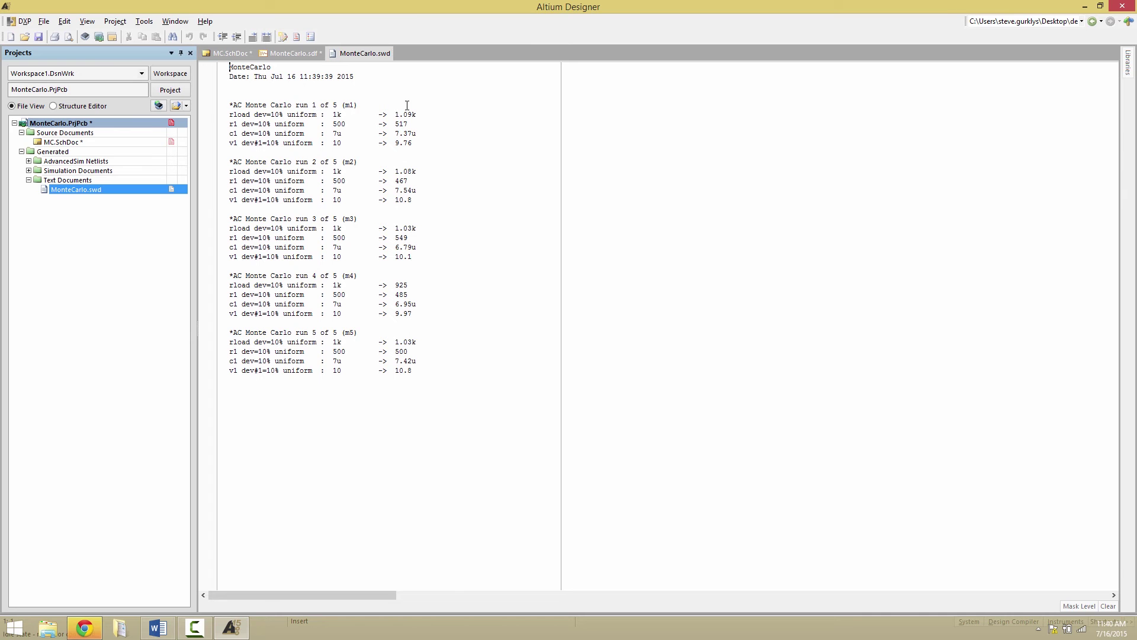
key(ctrl+Tab)
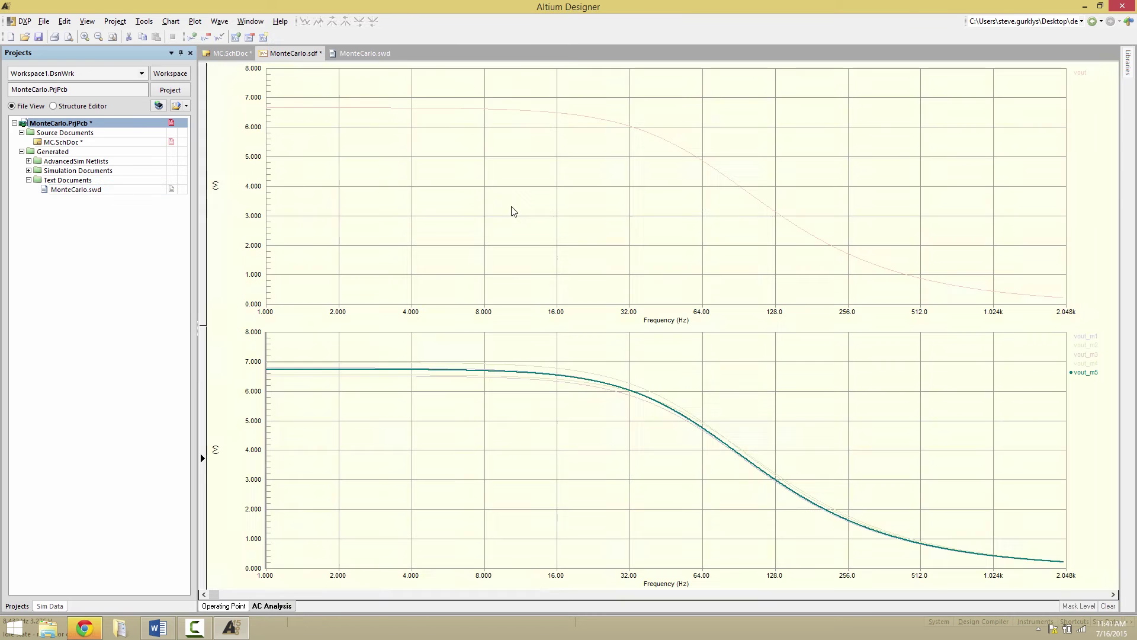
click(1080, 74)
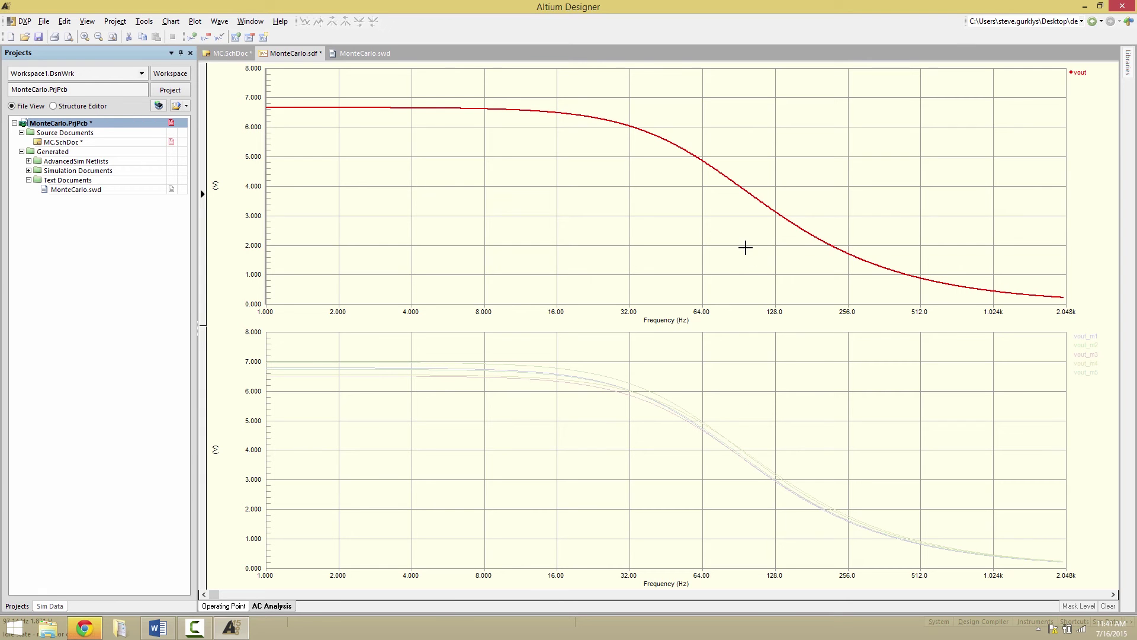
On MC.SchDoc, inspect V1's sine source parameters and select its Frequency value of 100.
click(218, 55)
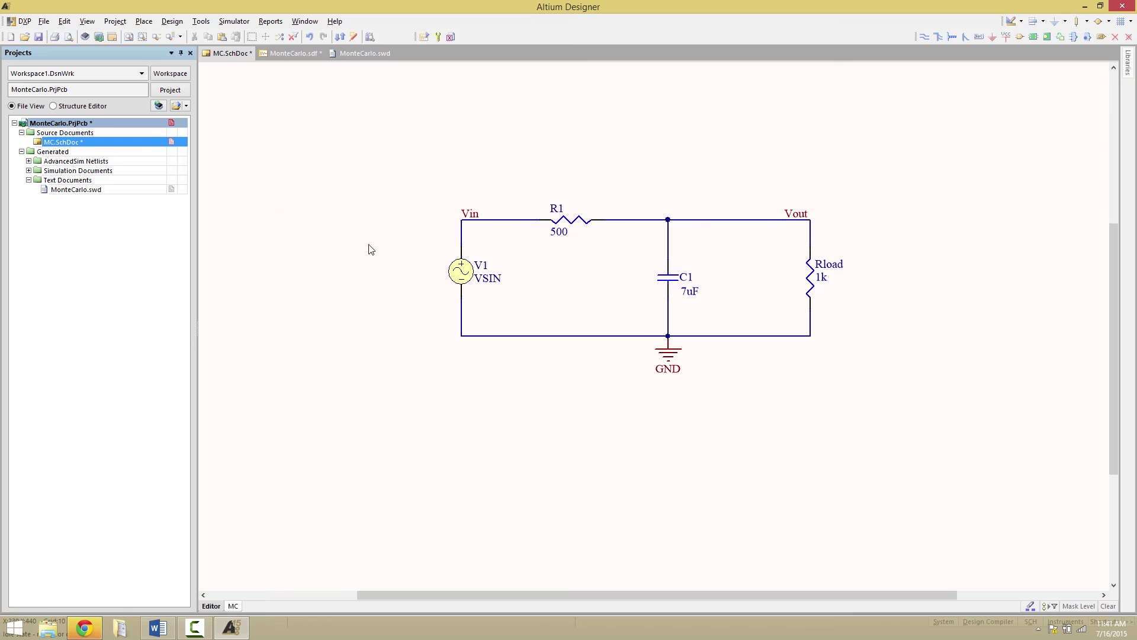
double_click(462, 272)
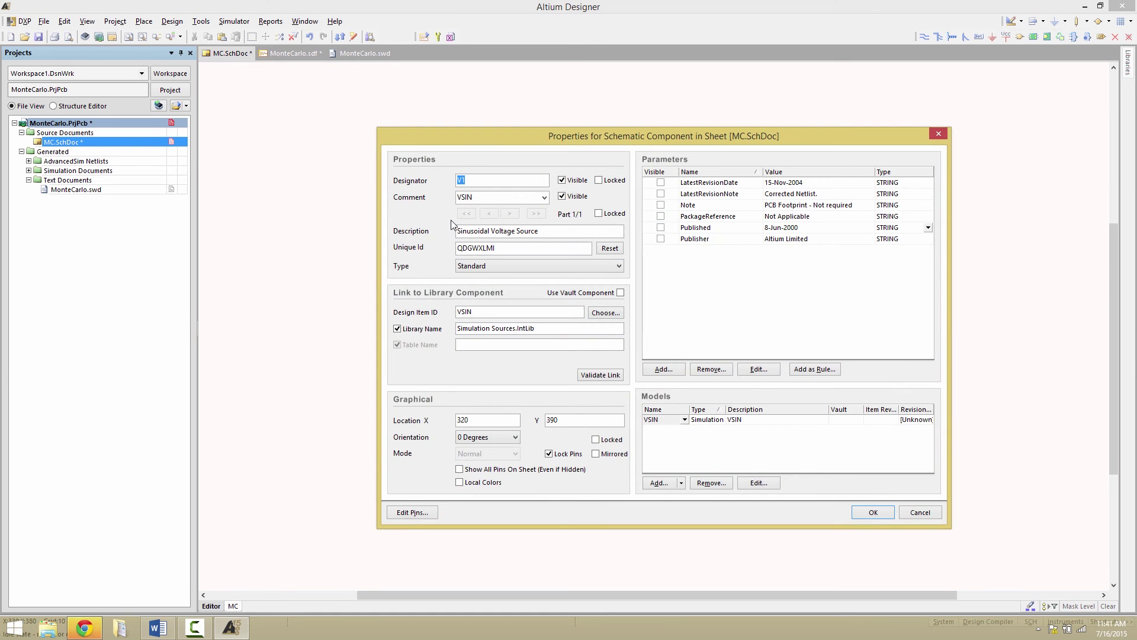
click(763, 482)
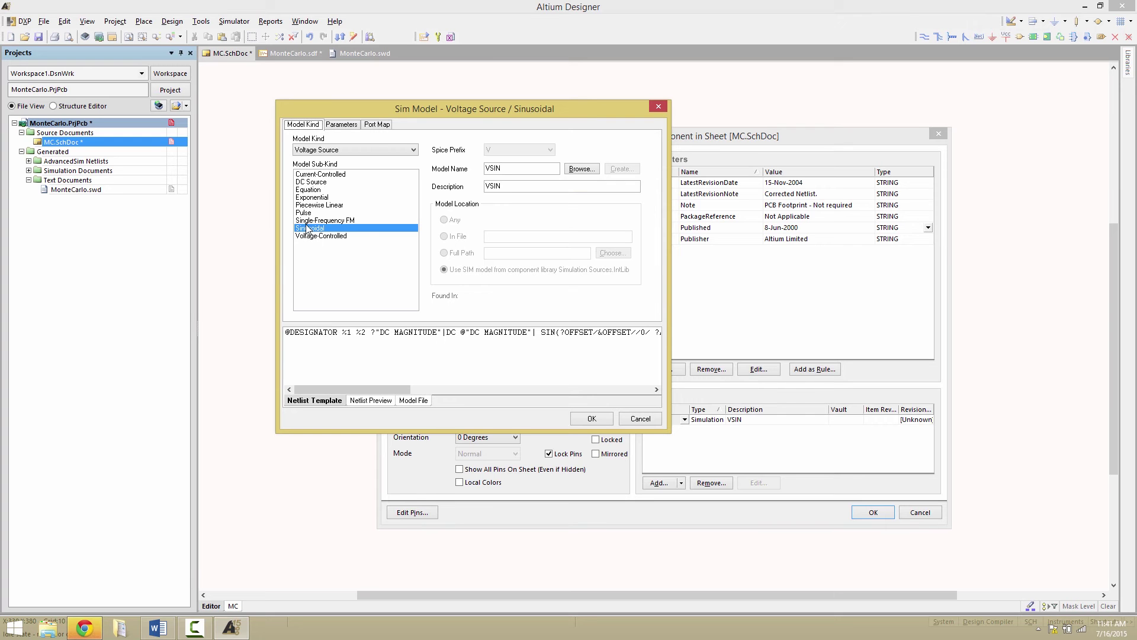
click(346, 126)
click(361, 224)
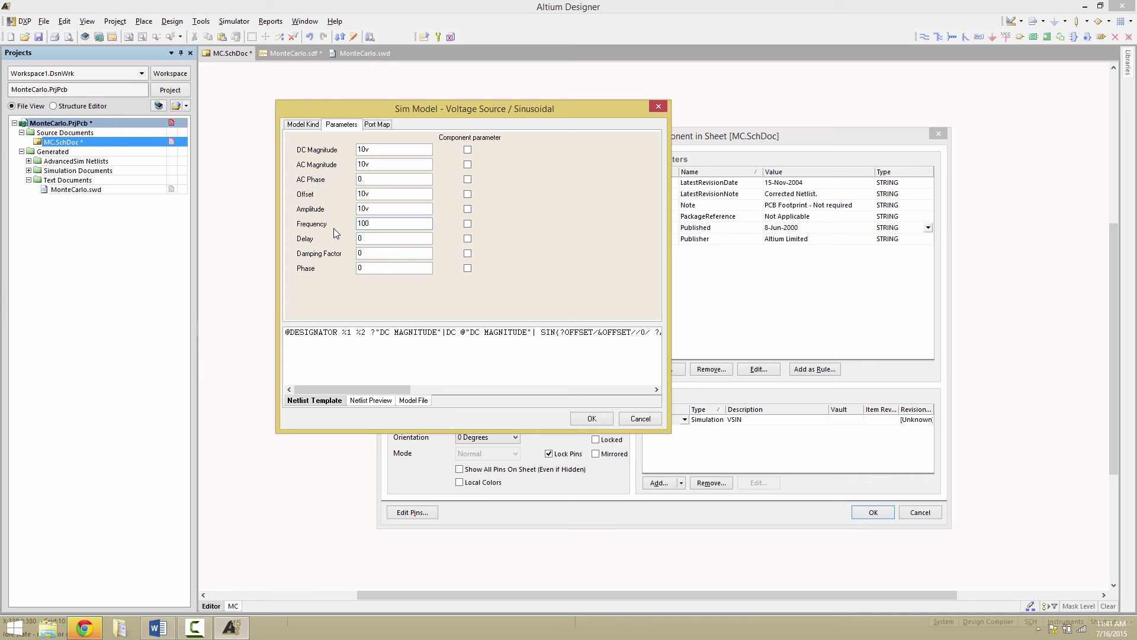
Enable Transient Analysis using the defaults of 5 cycles at 50 points per cycle.
click(592, 420)
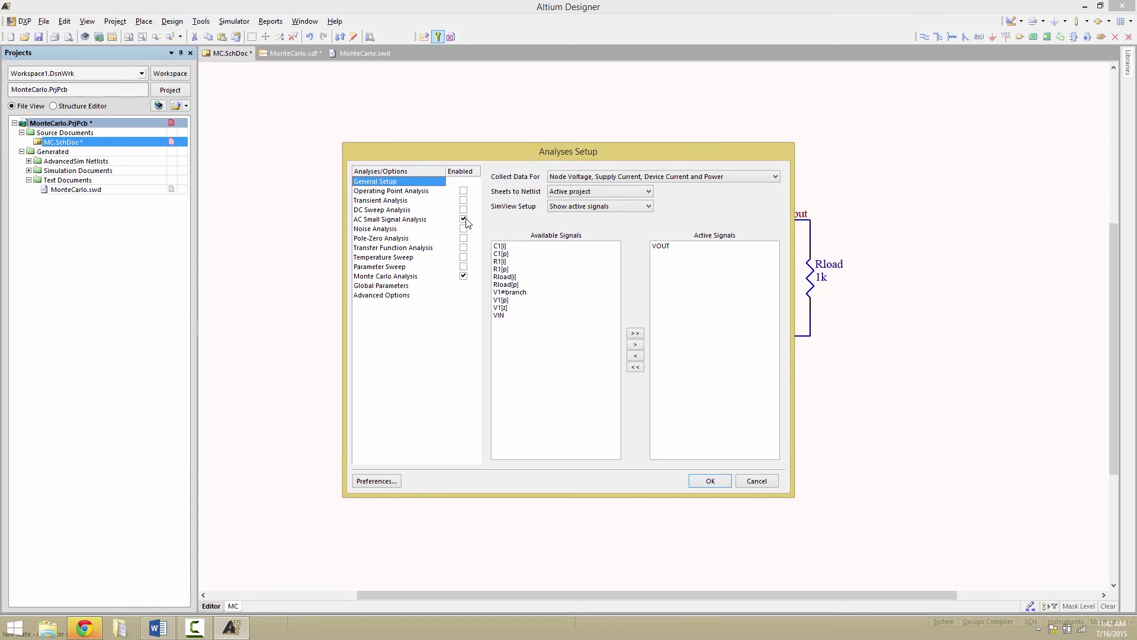
click(461, 221)
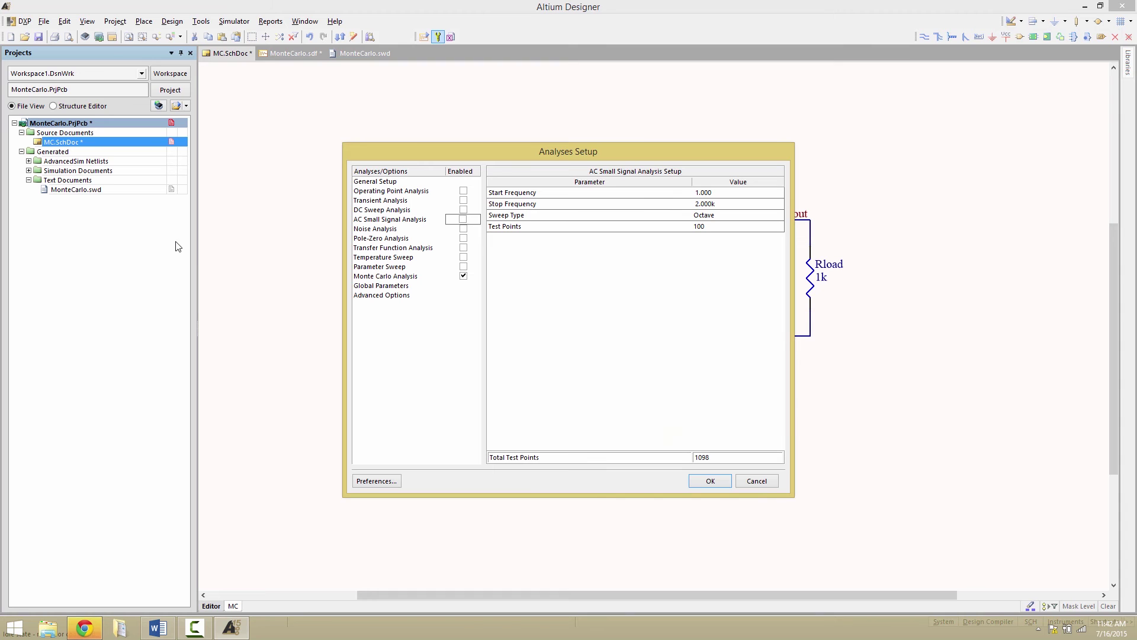
click(382, 200)
click(465, 201)
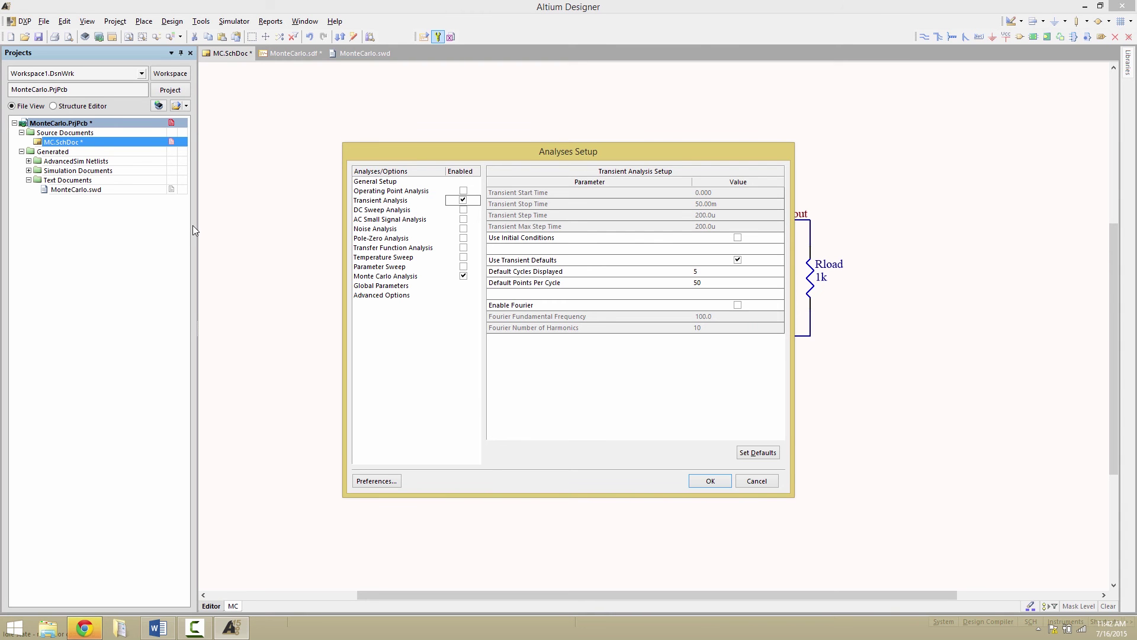
click(518, 261)
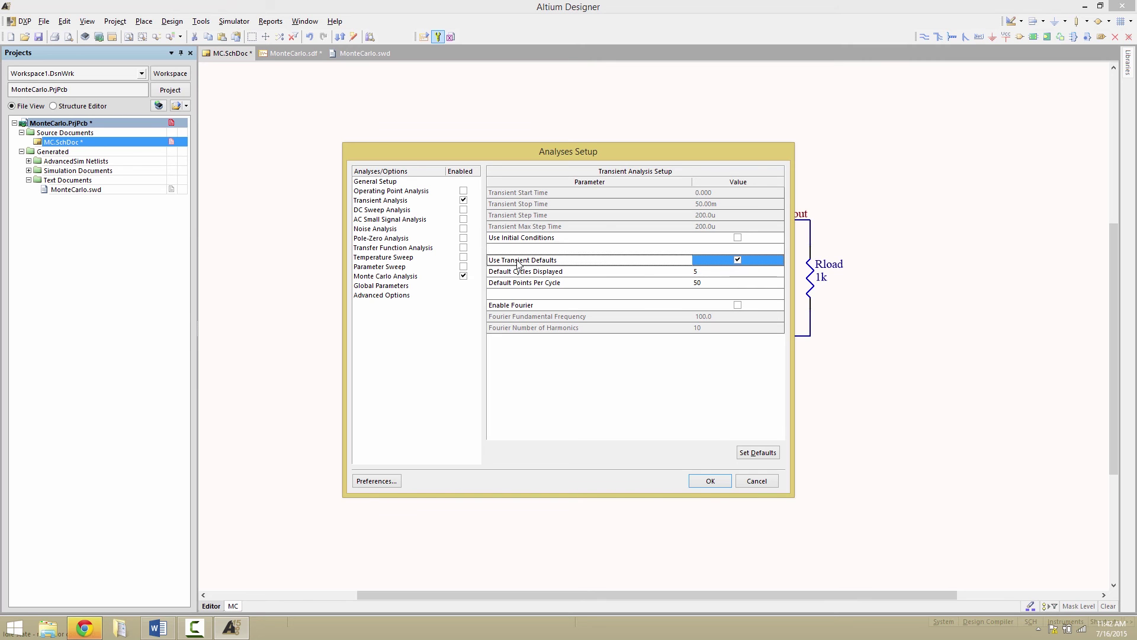
click(520, 273)
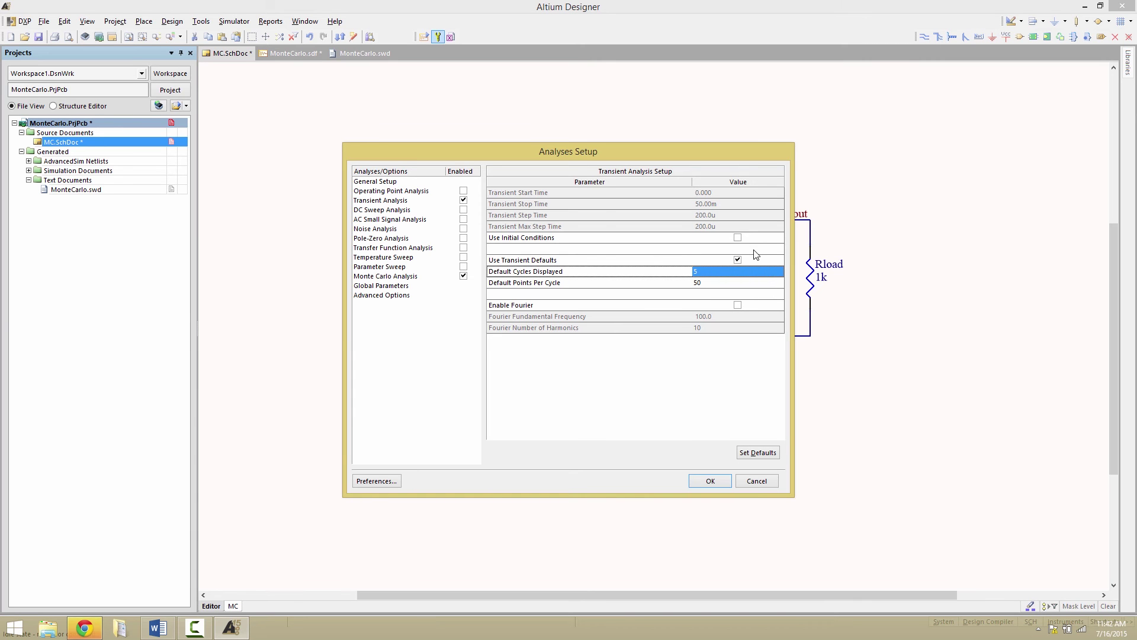
click(524, 283)
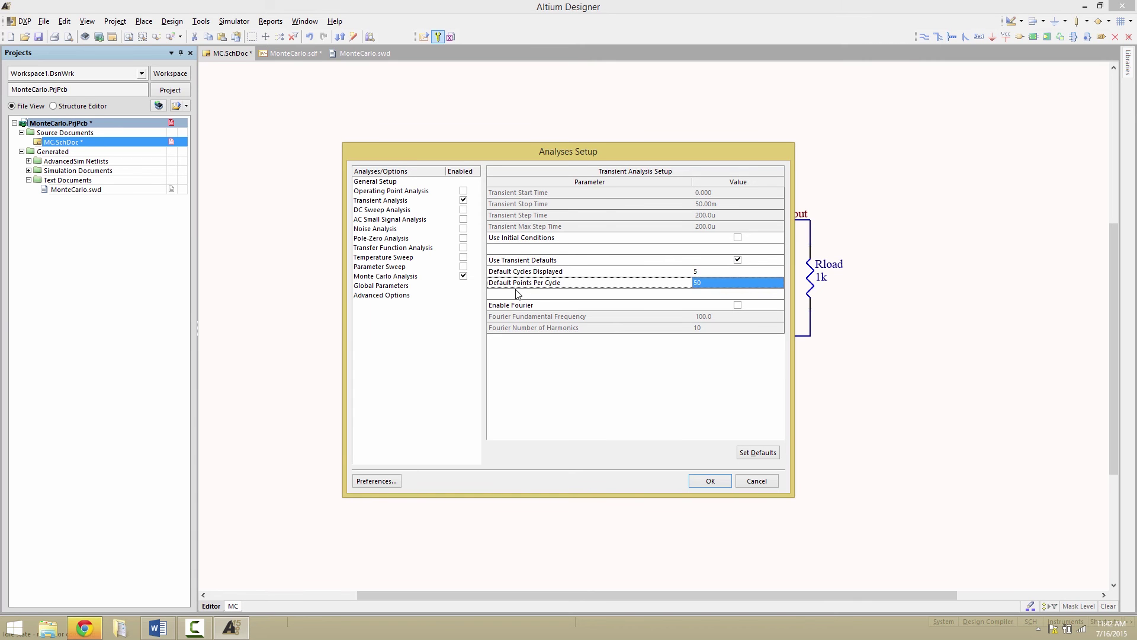
click(704, 288)
key(Return)
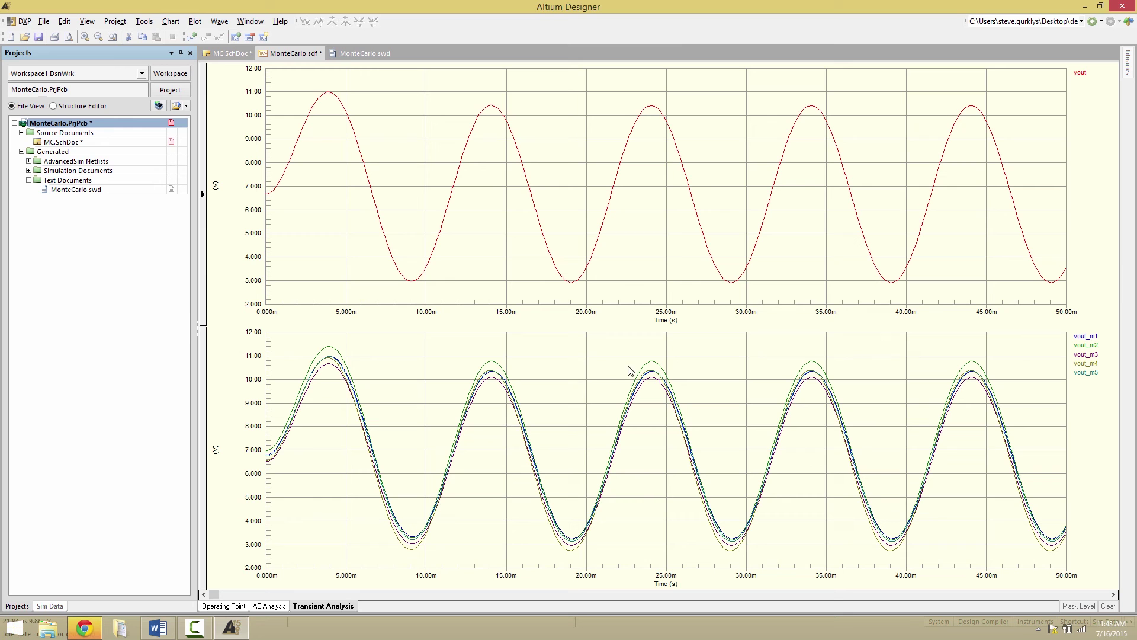
Zoom in on a peak to compare the five Monte Carlo vout curves near 24 ms.
drag(604, 347, 747, 475)
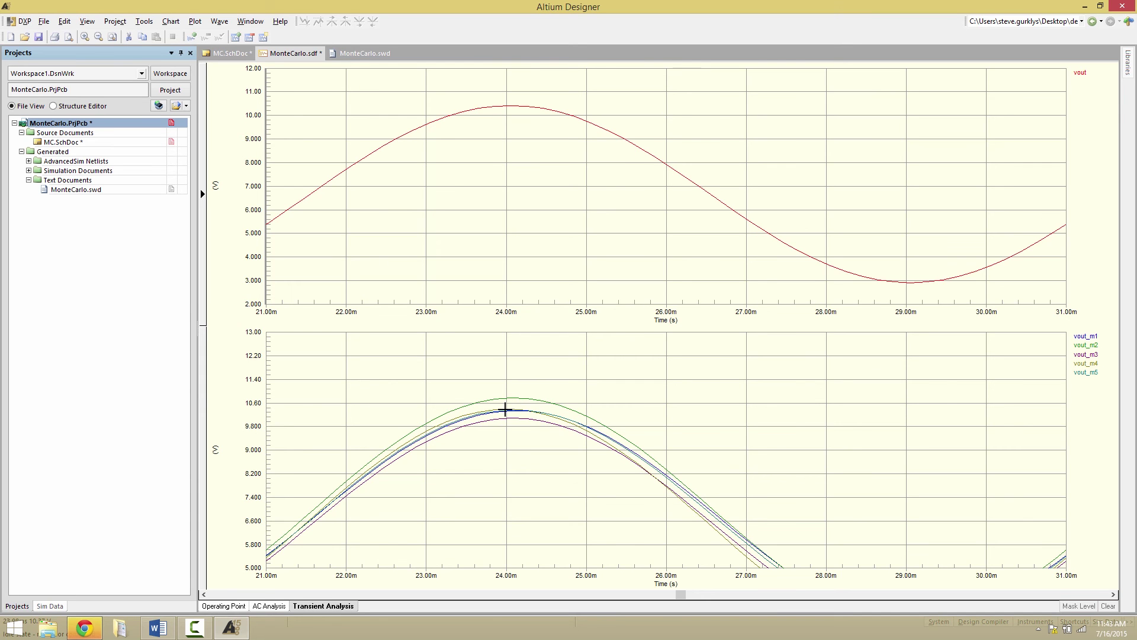
Back on the MC schematic, change the Monte Carlo distribution from Uniform to Gaussian.
key(ctrl+Page_Down)
click(228, 53)
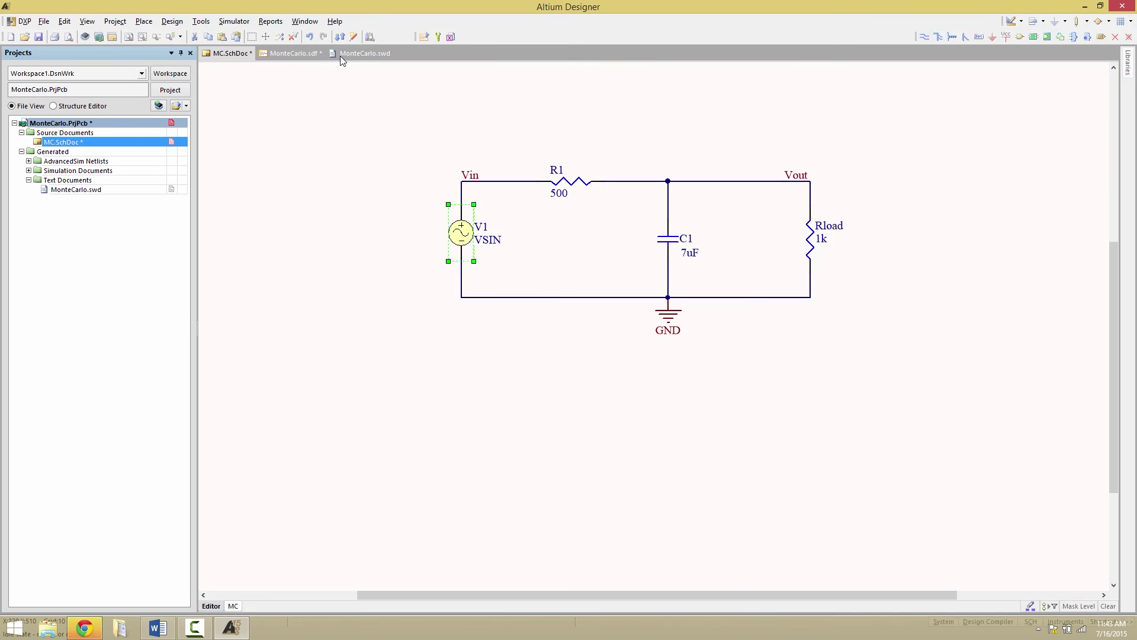
click(439, 37)
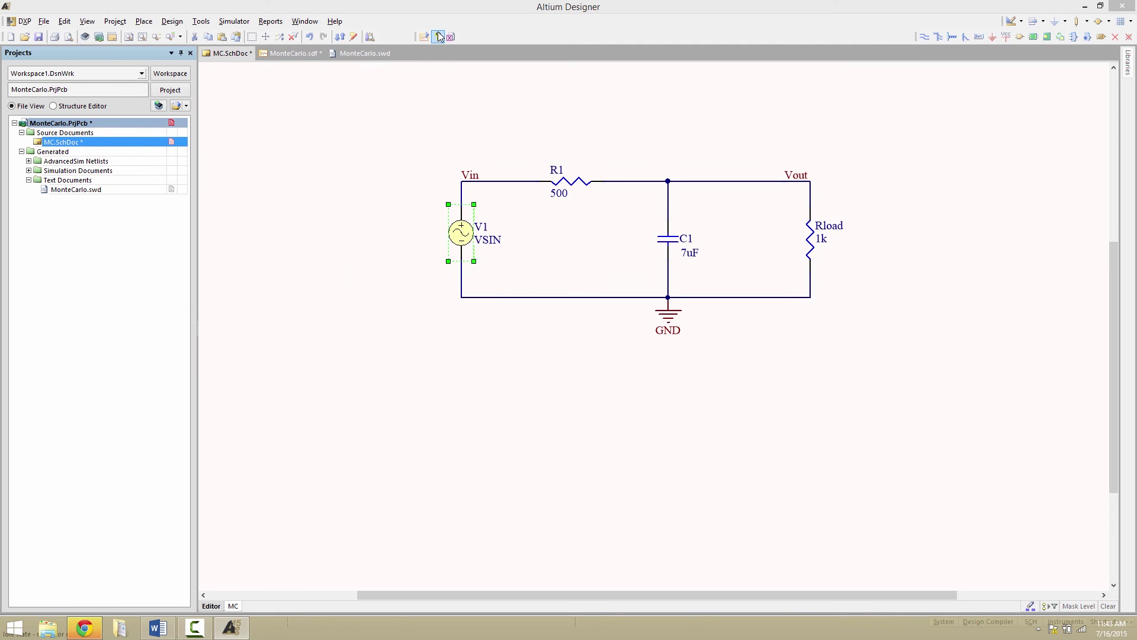
click(373, 276)
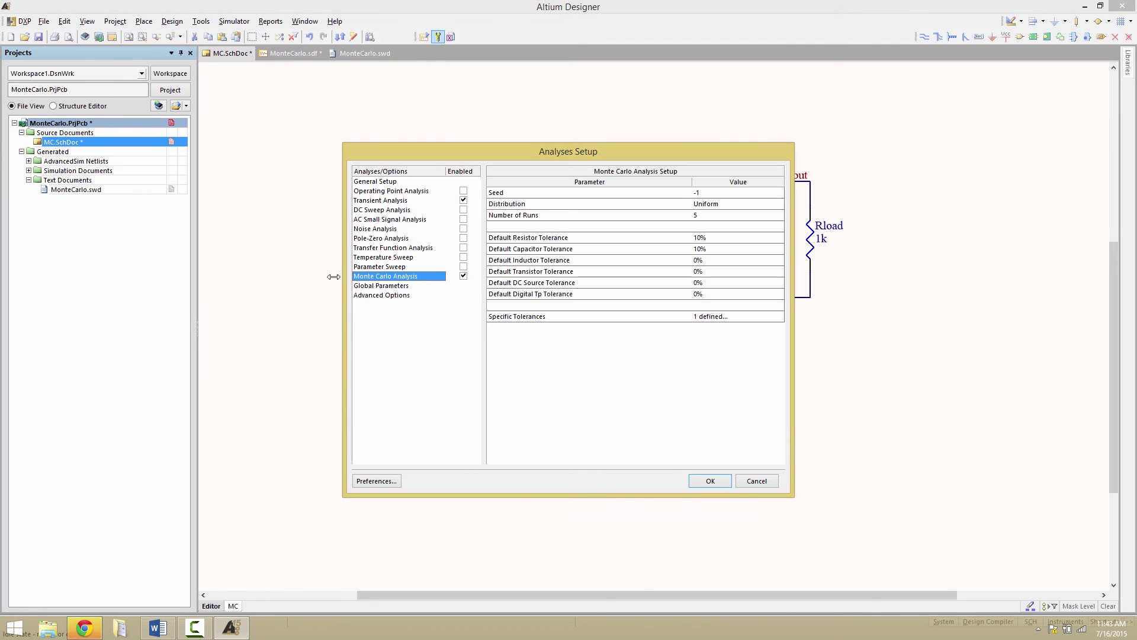
click(523, 205)
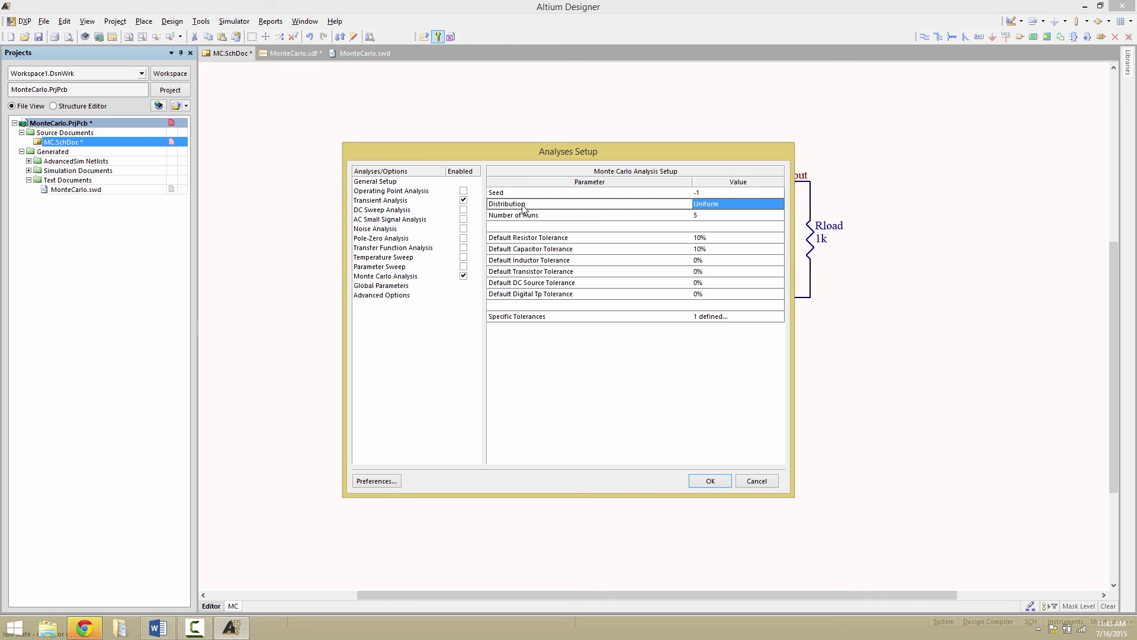
click(718, 204)
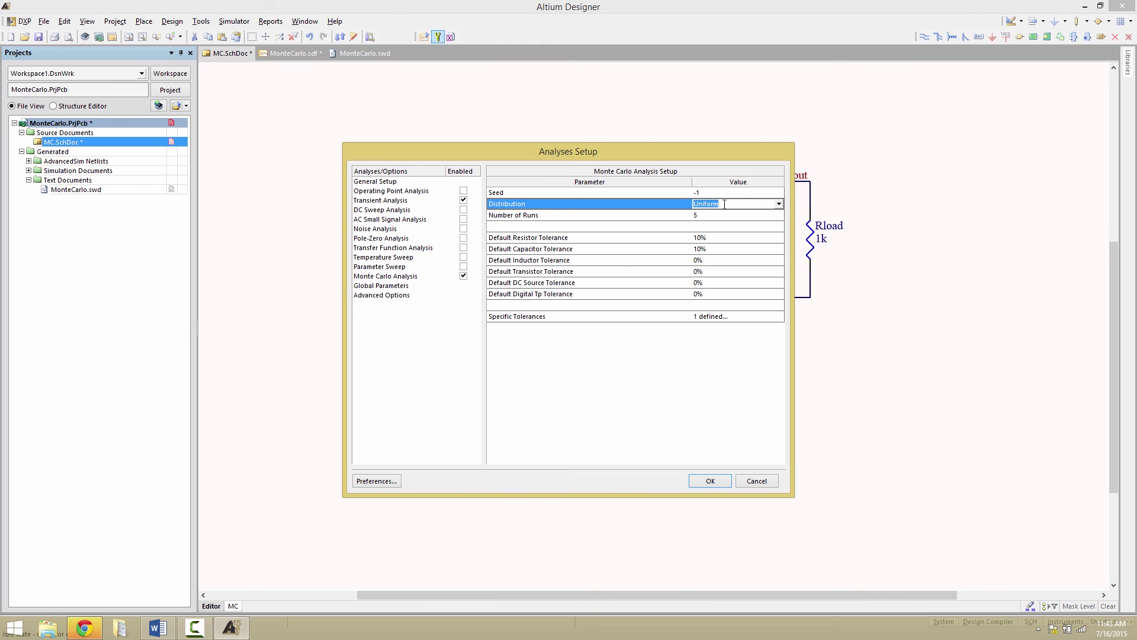
click(778, 204)
click(745, 223)
click(705, 480)
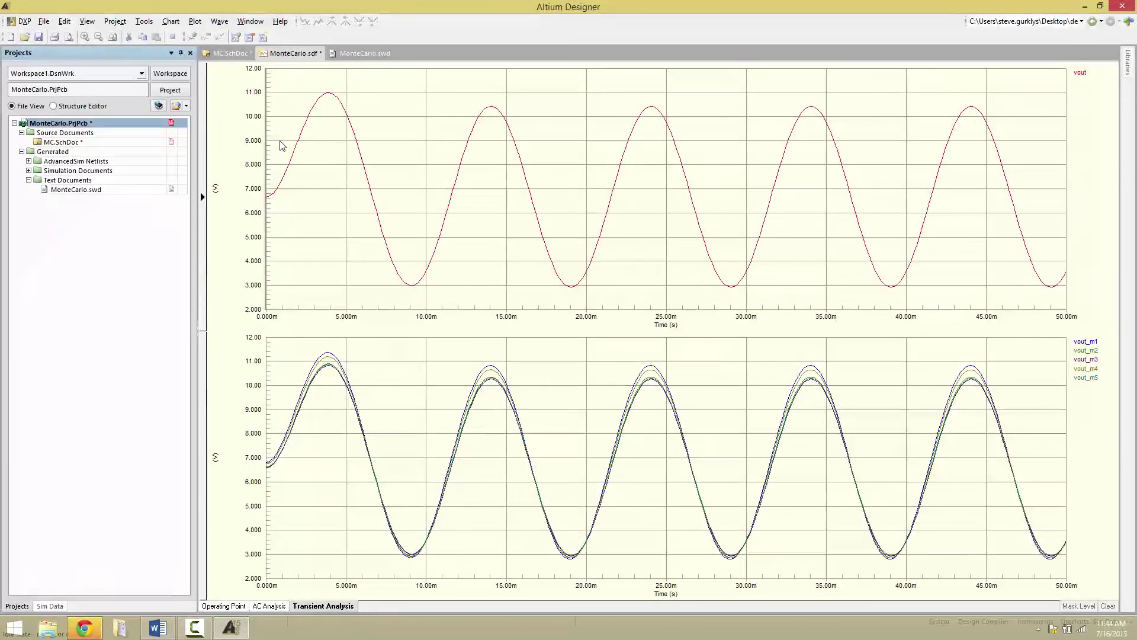
Zoom into the lower plot to compare the five Gaussian Monte Carlo vout curves.
drag(574, 358, 918, 568)
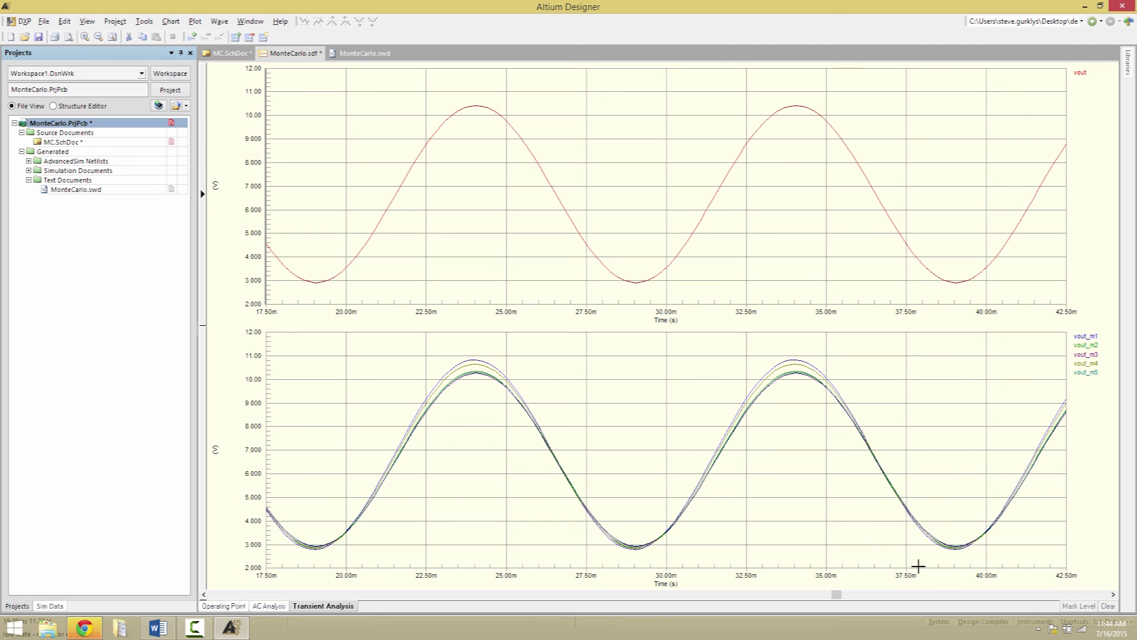
On the MC schematic, set the Monte Carlo distribution back to Uniform.
click(231, 52)
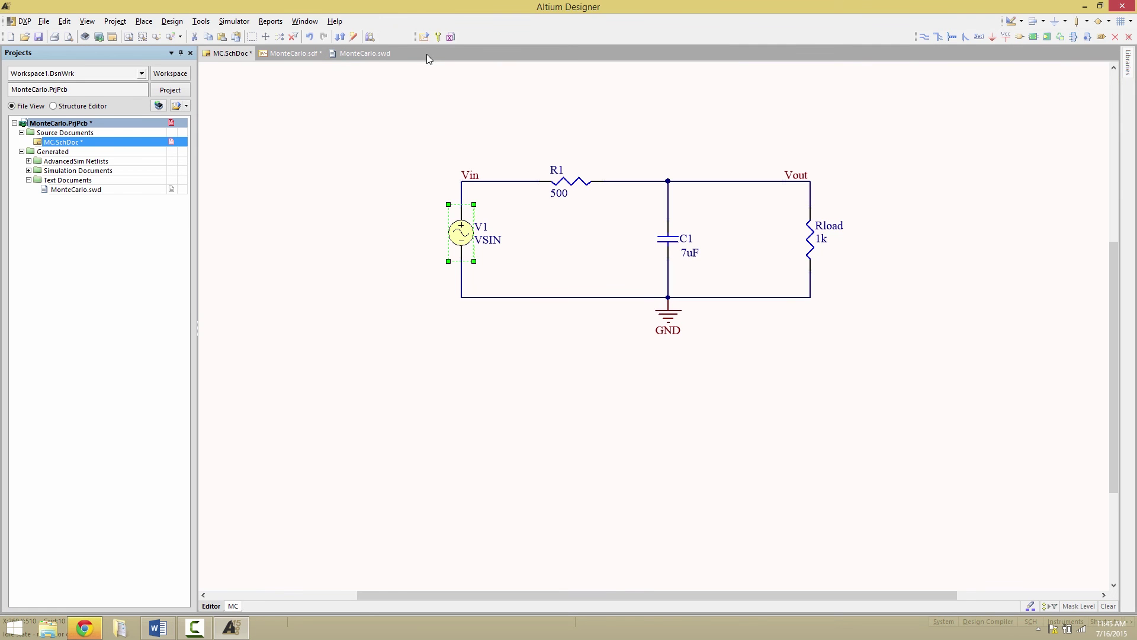
click(438, 36)
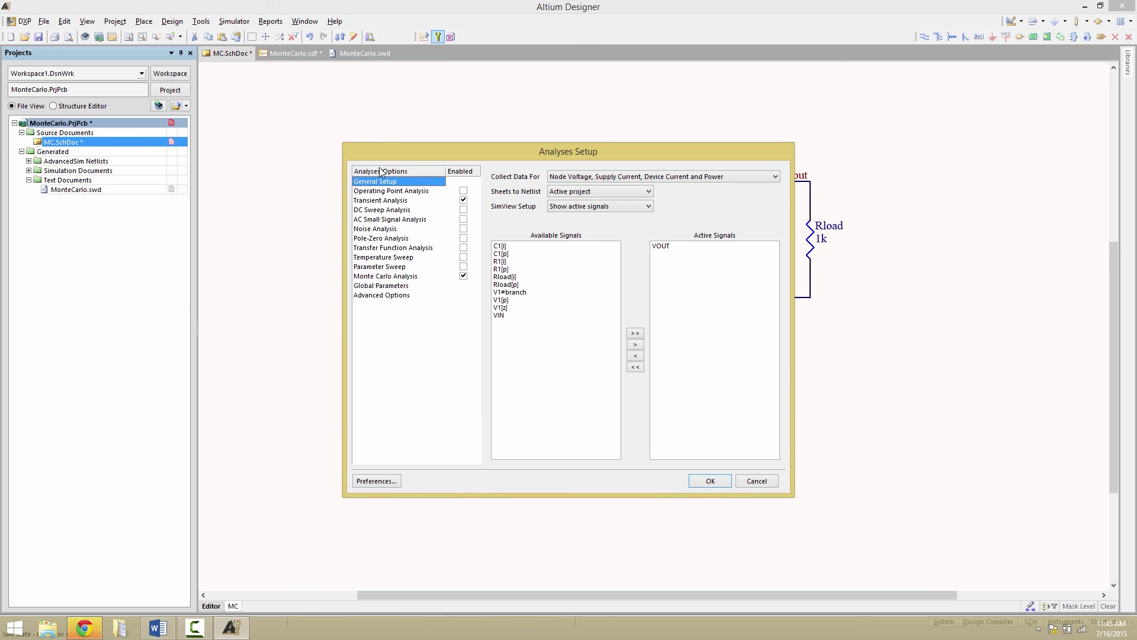
click(383, 276)
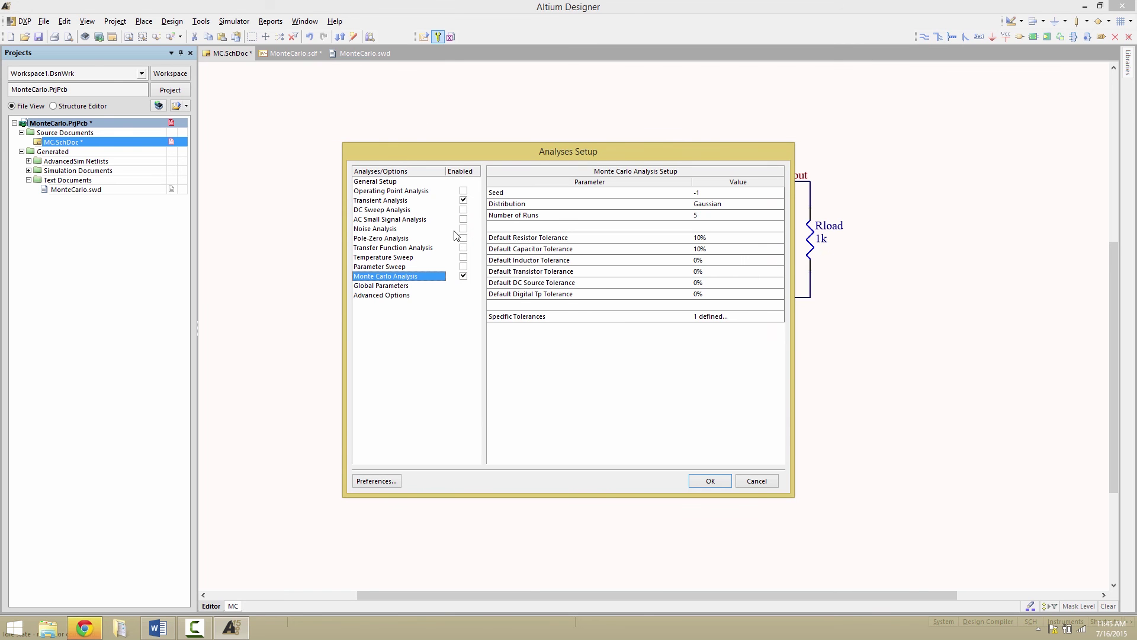
click(701, 206)
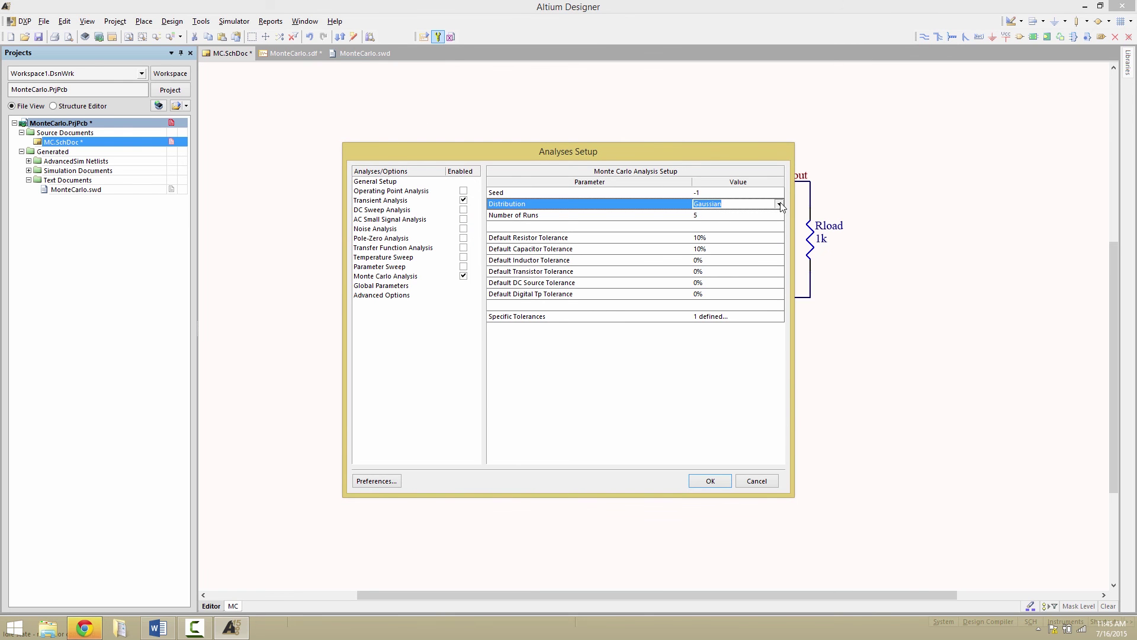
click(780, 204)
click(726, 221)
Change the specific tolerance entry from V1 to C1 with a 2% device tolerance.
click(513, 318)
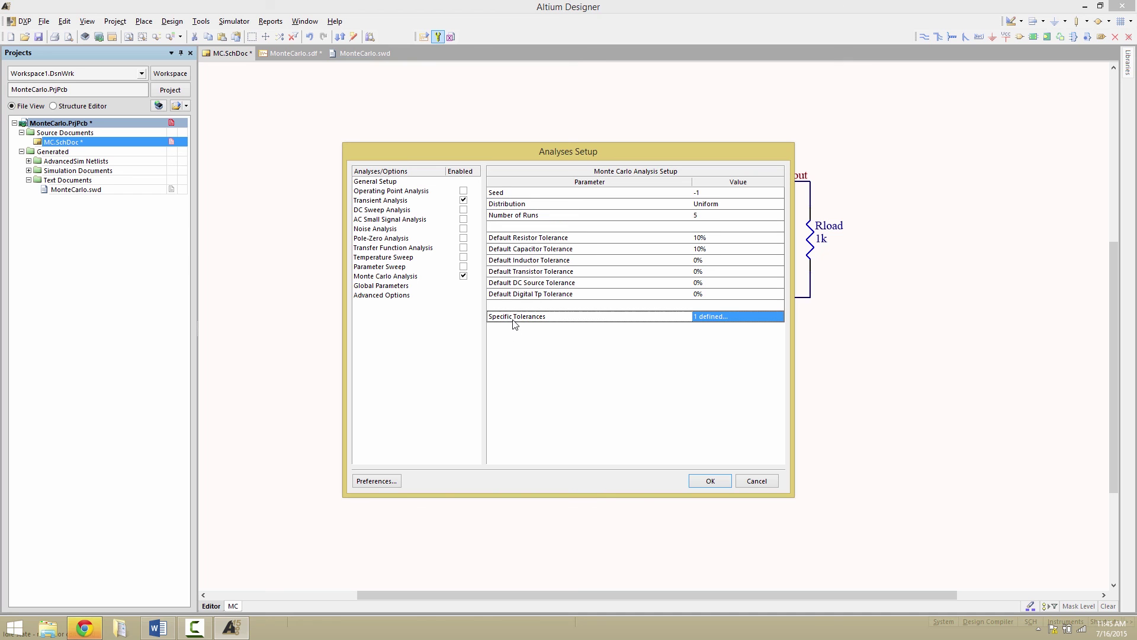
click(724, 317)
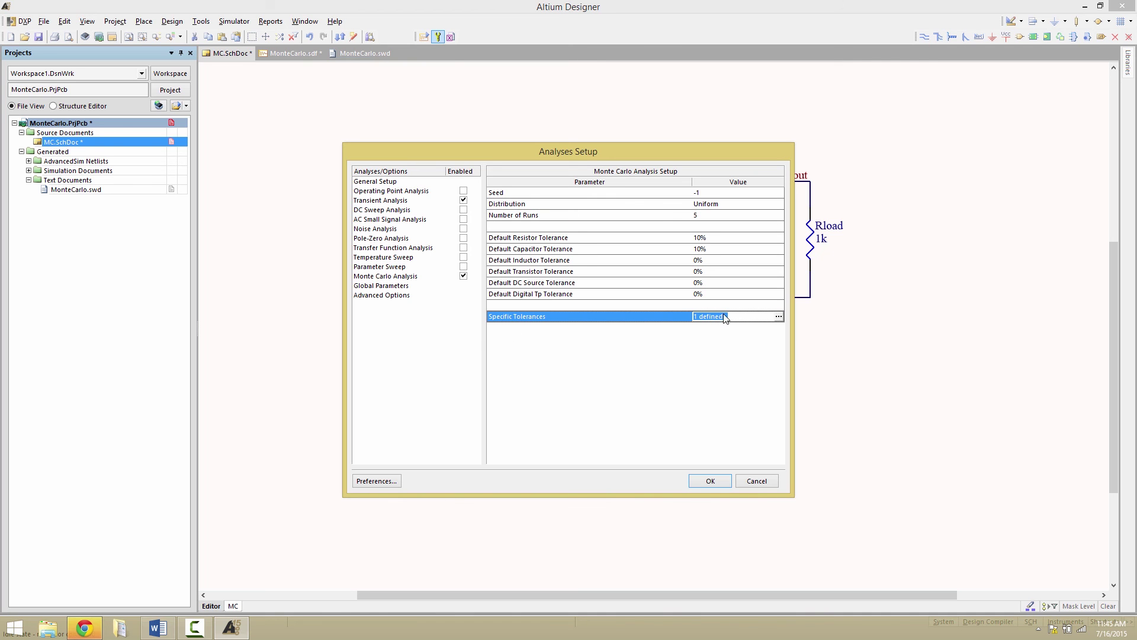
click(779, 317)
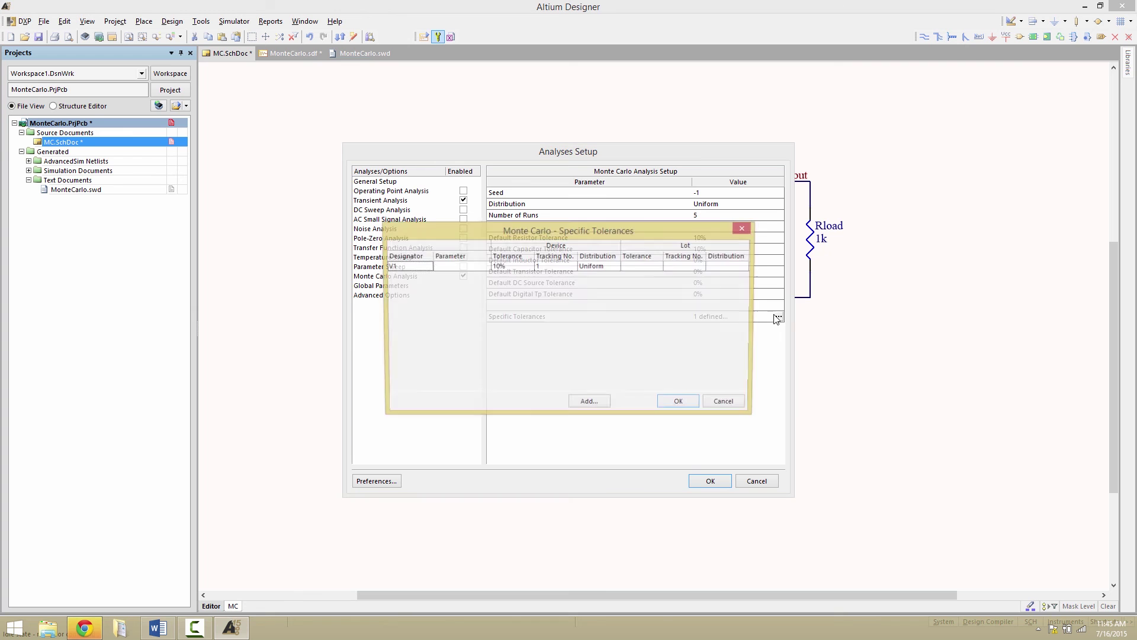
click(424, 267)
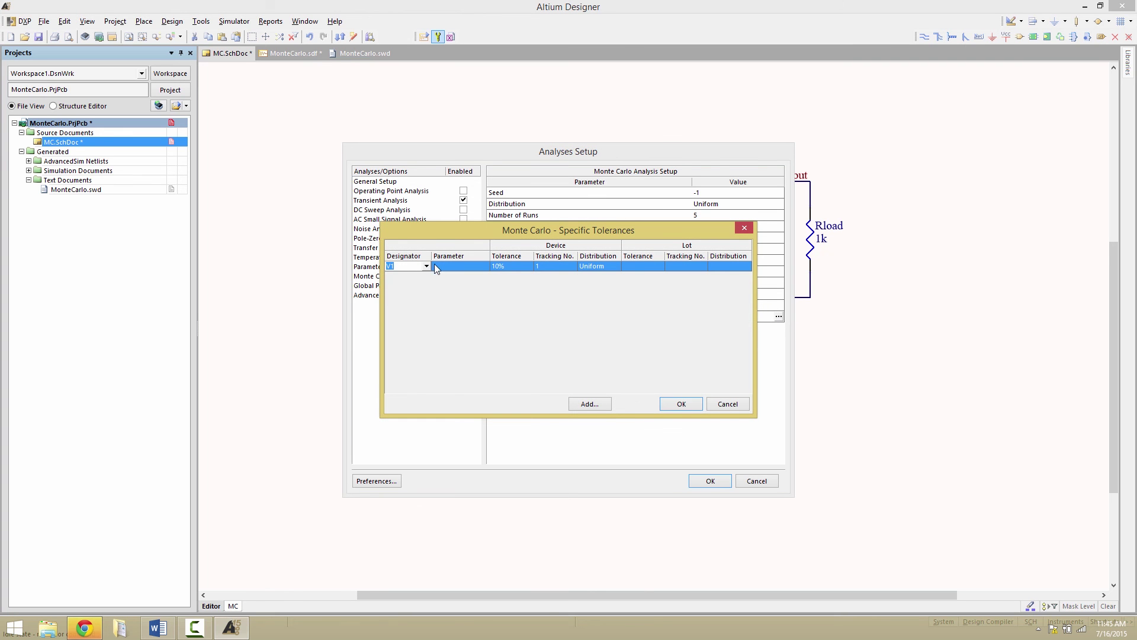
click(426, 266)
click(408, 276)
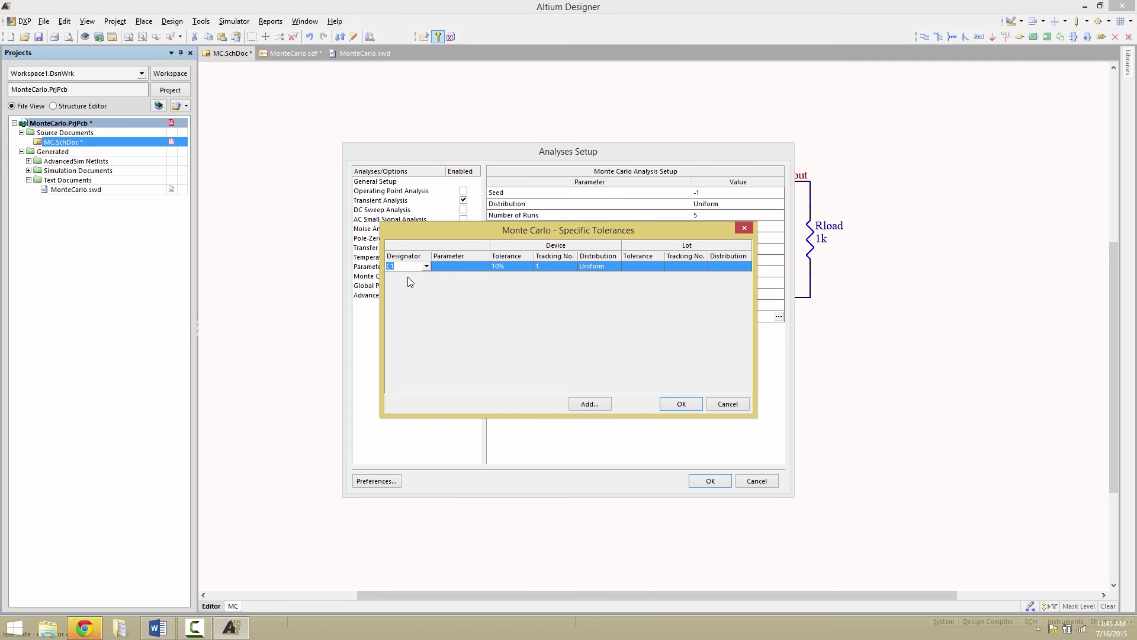
click(499, 266)
click(497, 267)
text(2)
click(546, 313)
click(556, 266)
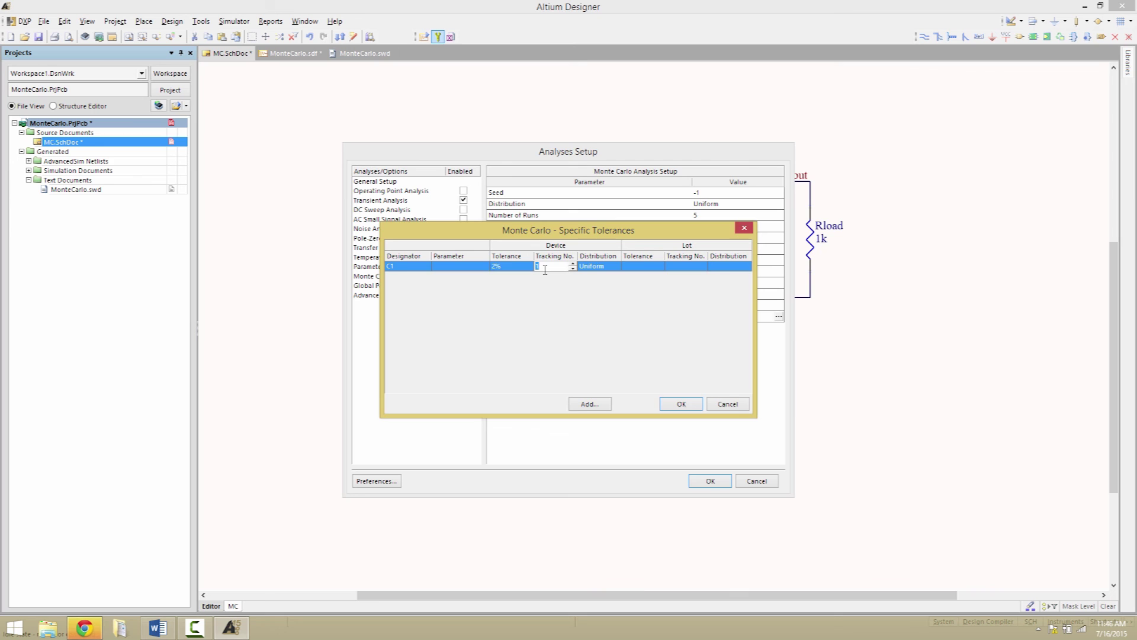
key(Return)
Set the Monte Carlo number of runs to 200 and apply the settings.
click(697, 216)
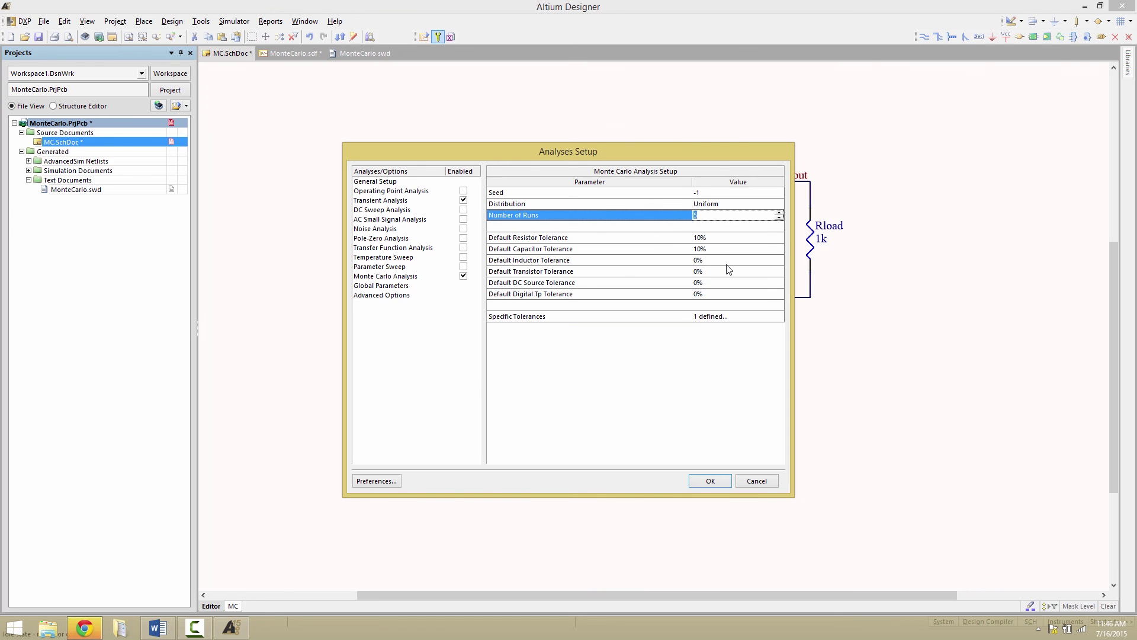
text(200)
click(702, 481)
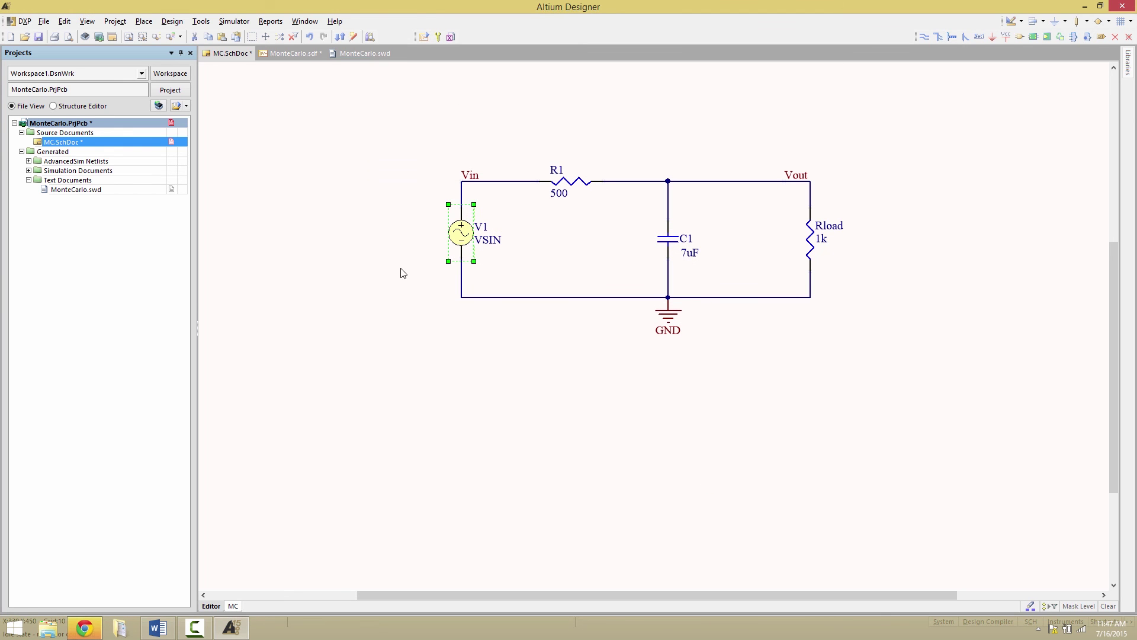
click(349, 299)
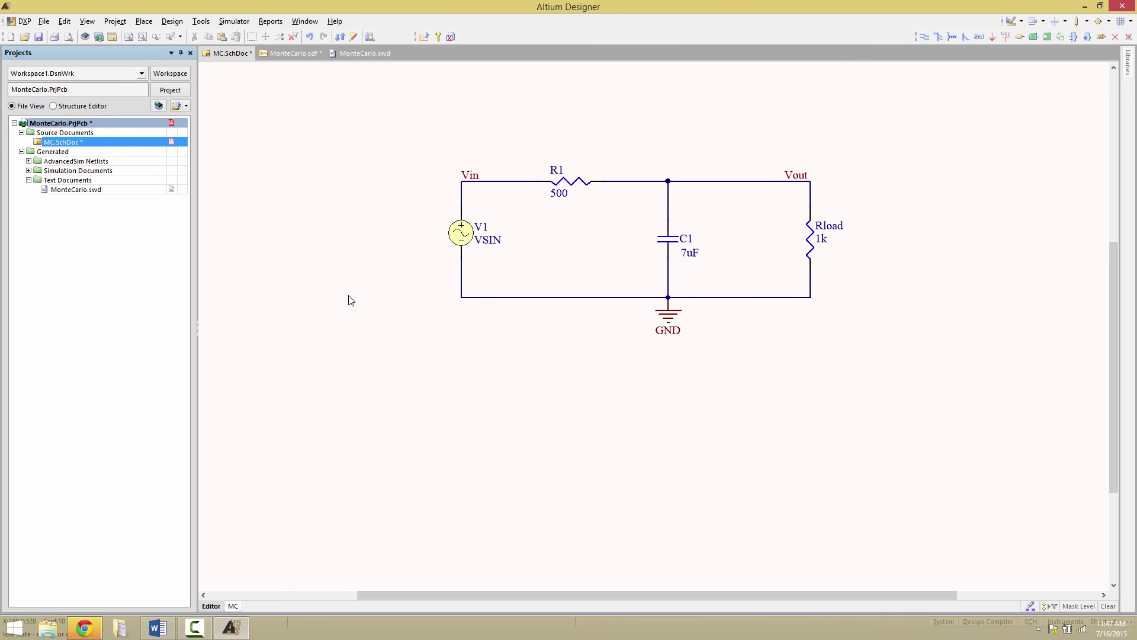
Run the 200-run Monte Carlo simulation and zoom into one Vout peak's spread.
click(425, 37)
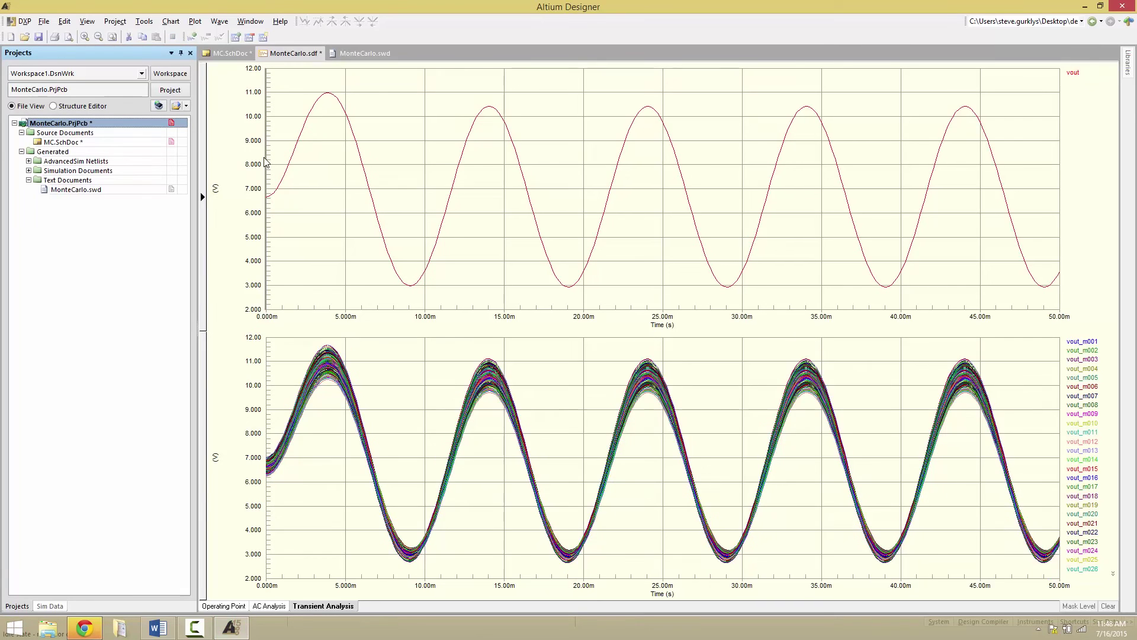
drag(433, 343, 753, 586)
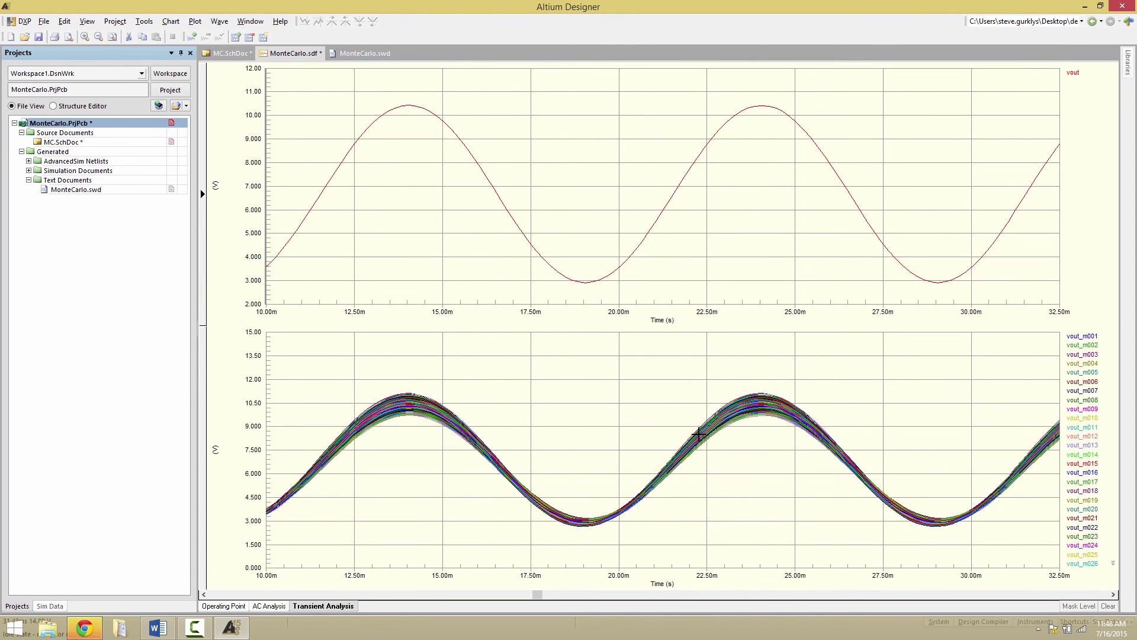
drag(652, 363, 886, 492)
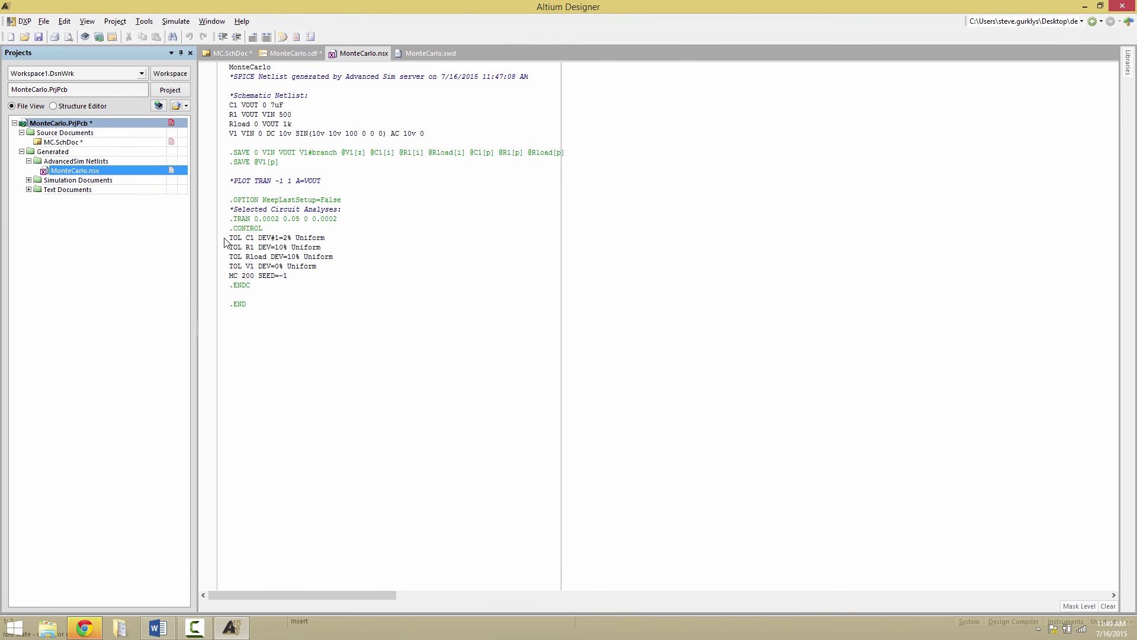
Highlight the TOL lines for C1, R1, Rload and V1 in MonteCarlo.nsx.
drag(230, 238, 342, 267)
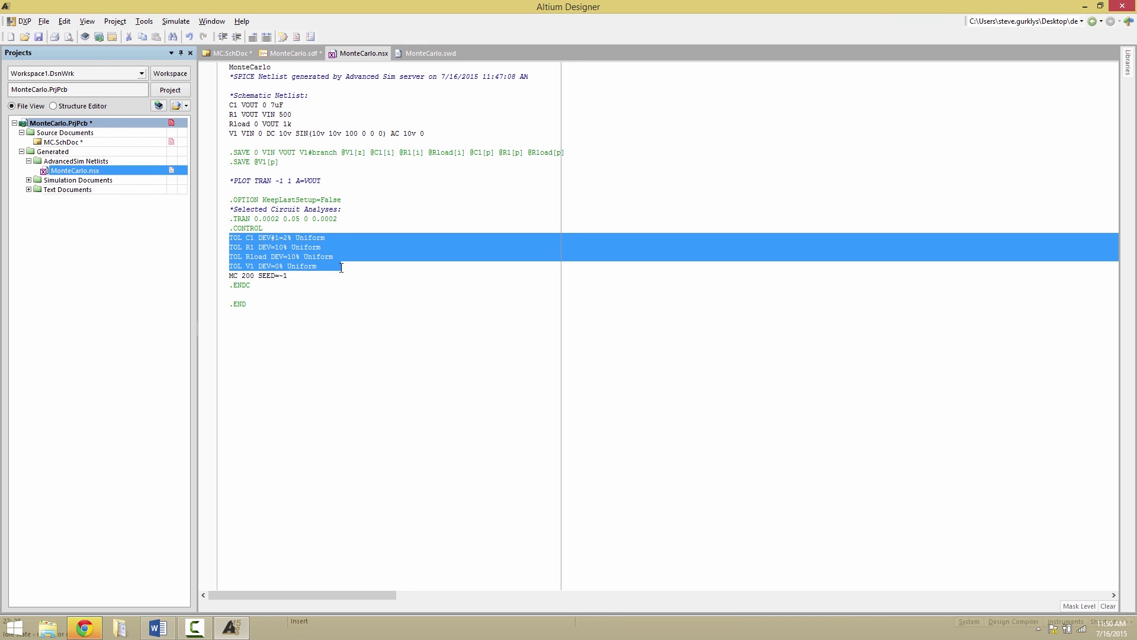